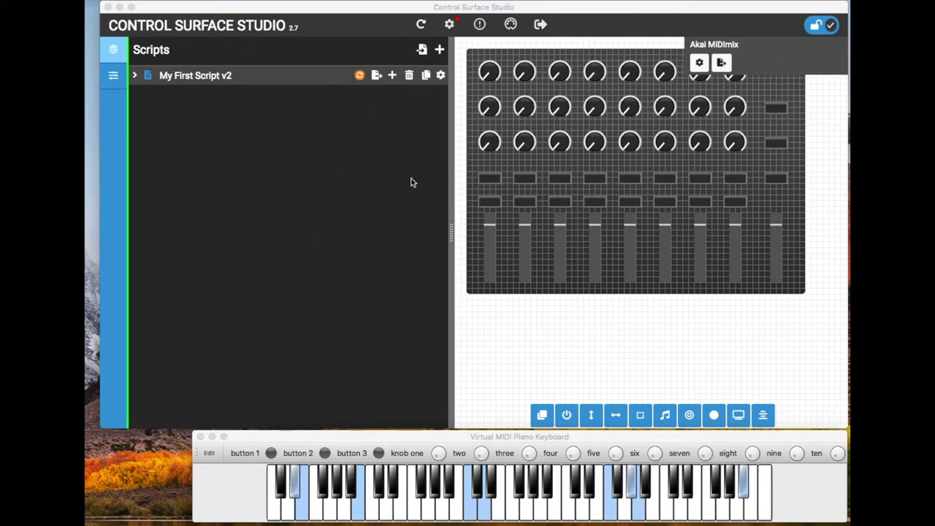
Arrange the script editor and the virtual MIDI keyboard windows, widening the scripts panel
left_click(533, 314)
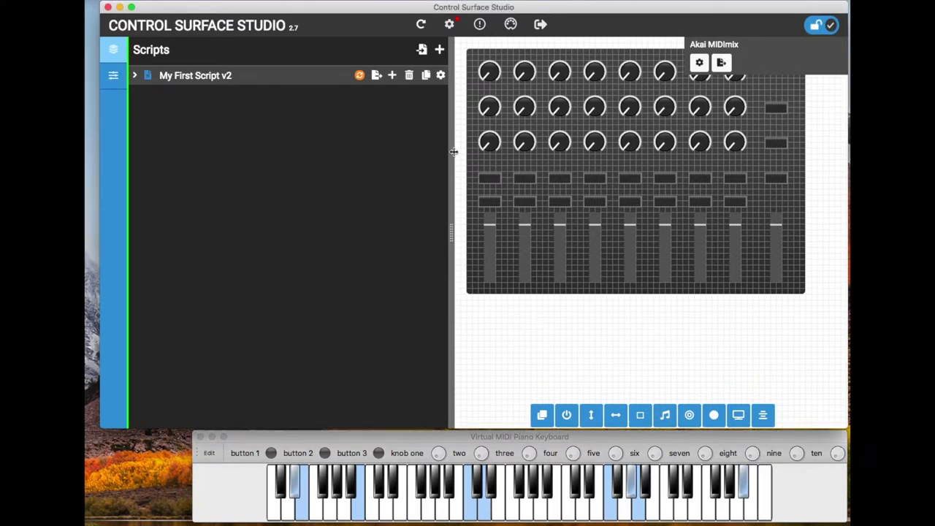
left_click(464, 439)
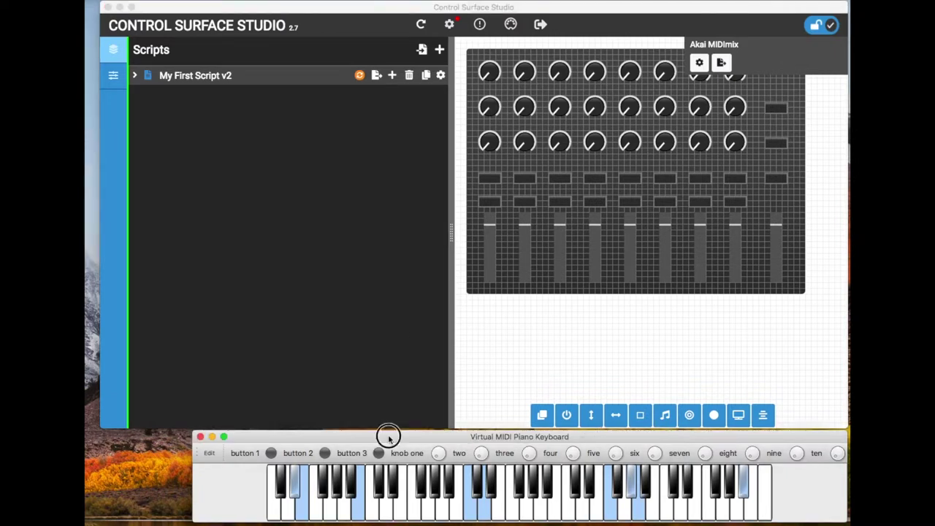
left_click_drag(388, 434, 388, 436)
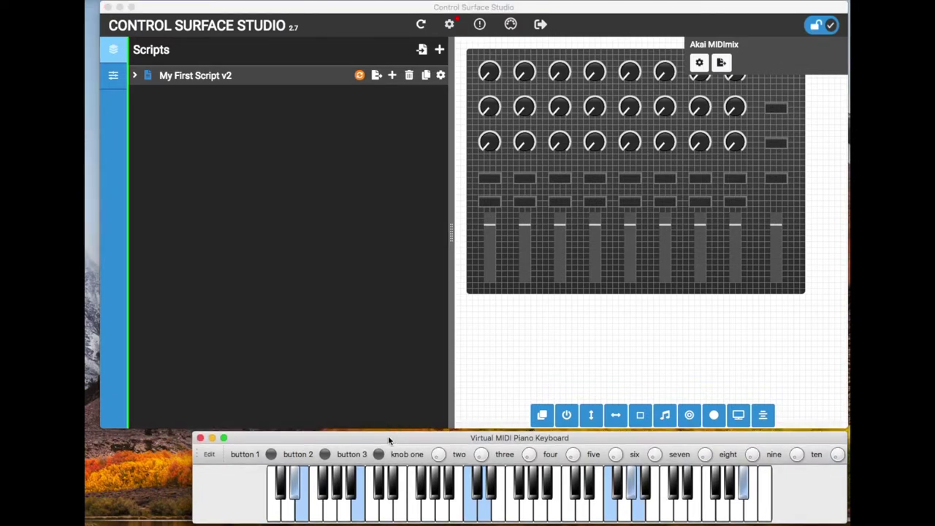
left_click(419, 252)
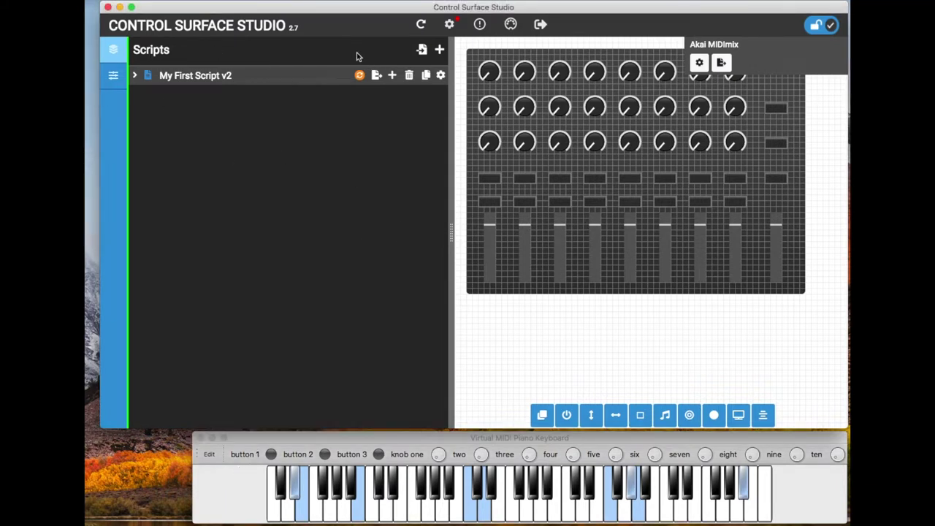
mouse_move(449, 199)
left_mouse_down()
mouse_move(470, 193)
mouse_move(455, 194)
left_mouse_up()
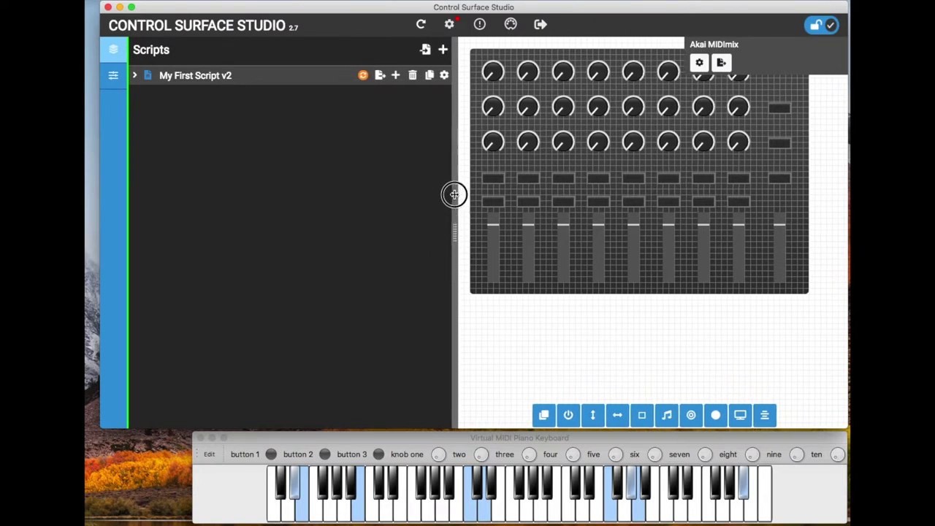
Add a new script and rename it 'example 27'
left_click(443, 51)
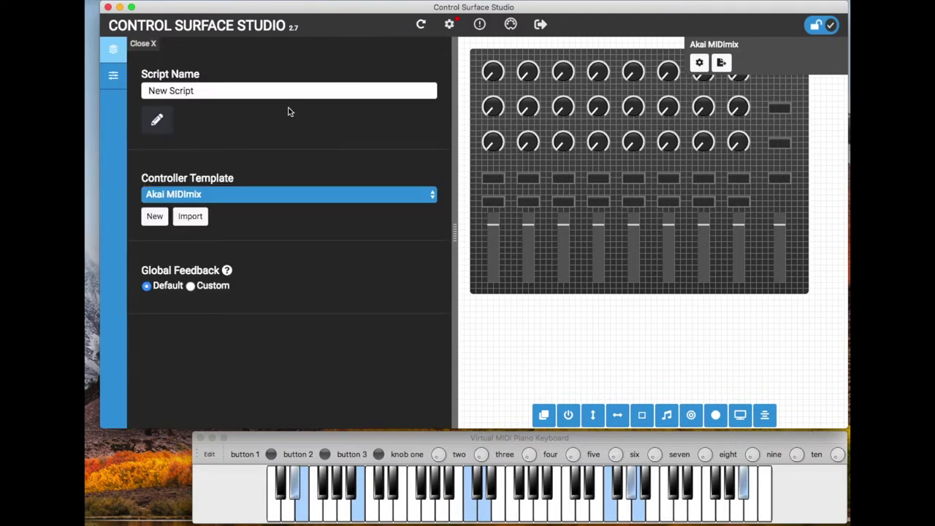
triple_click(224, 92)
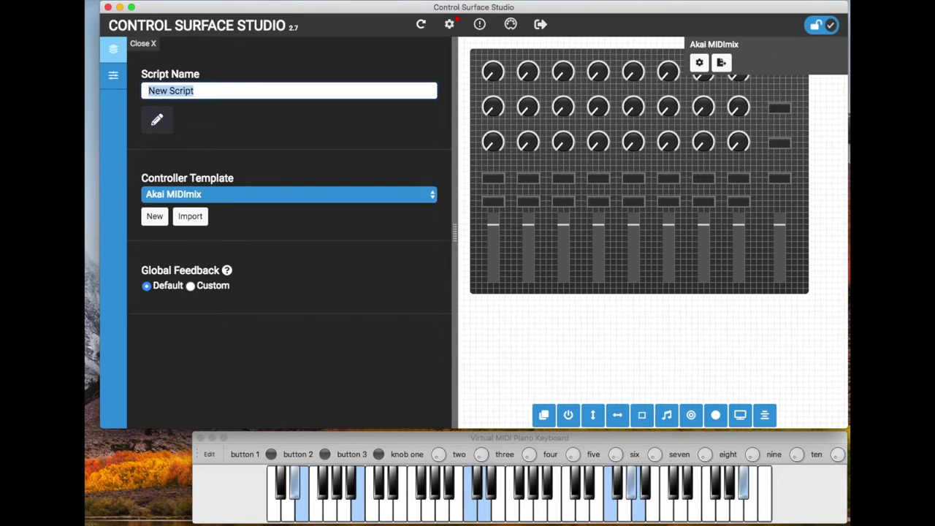
type("EXAMP")
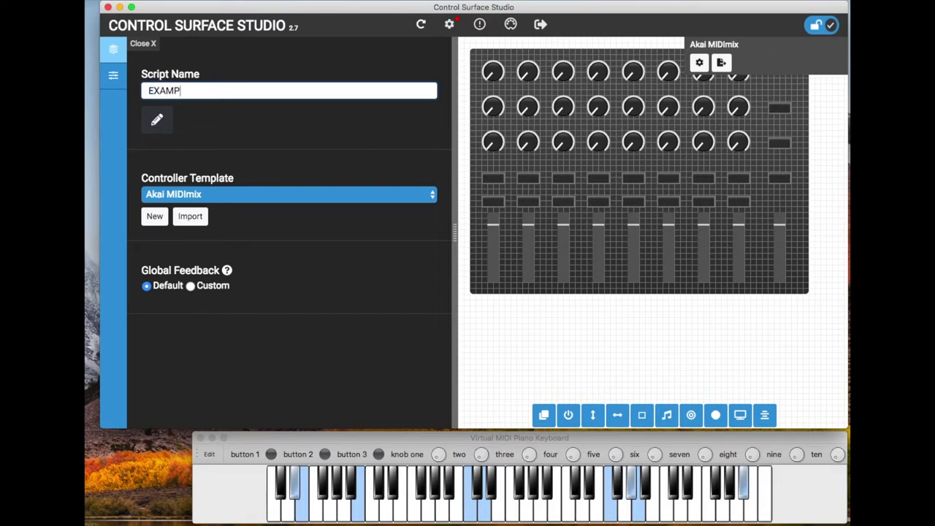
key("BackSpace")
key("BackSpace")
key("BackSpace")
key("BackSpace")
type("xample")
left_click(229, 116)
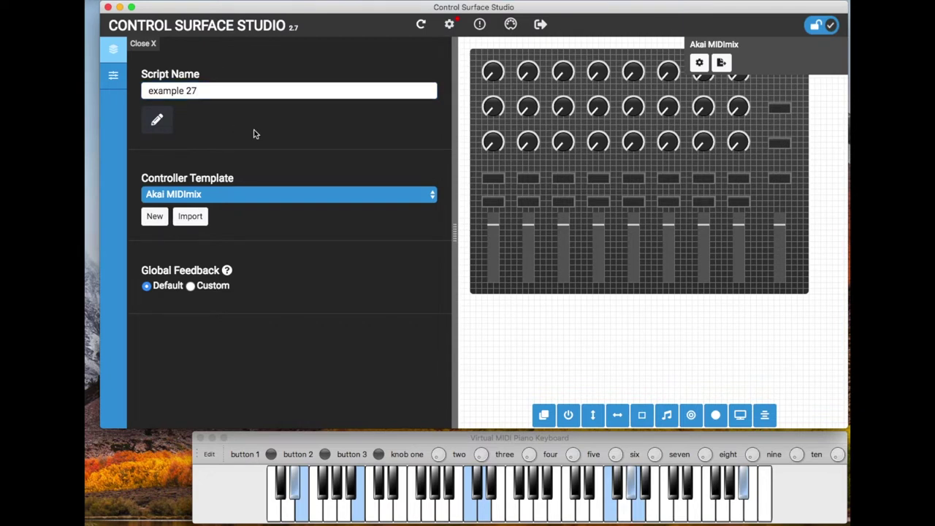
Choose DJTT Midi Fighter Twister as the script's controller template
left_click(246, 179)
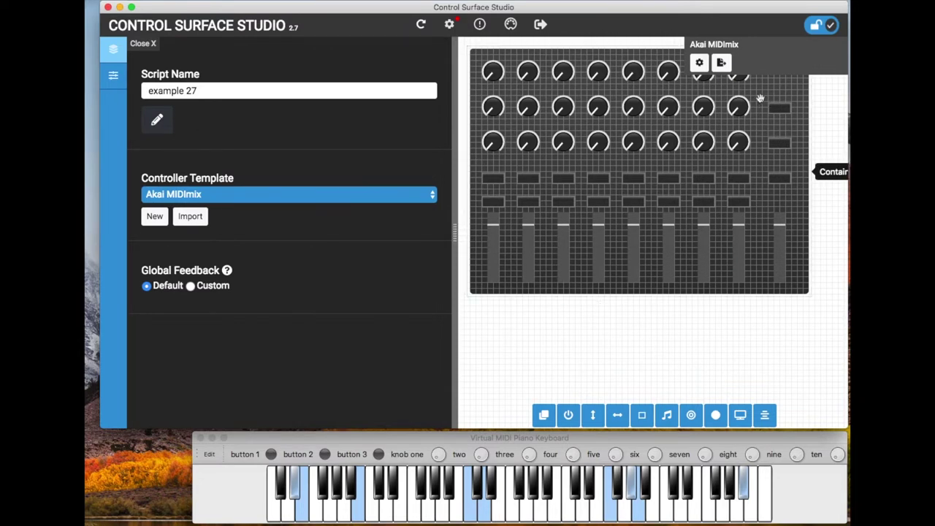
left_click_drag(742, 45, 690, 47)
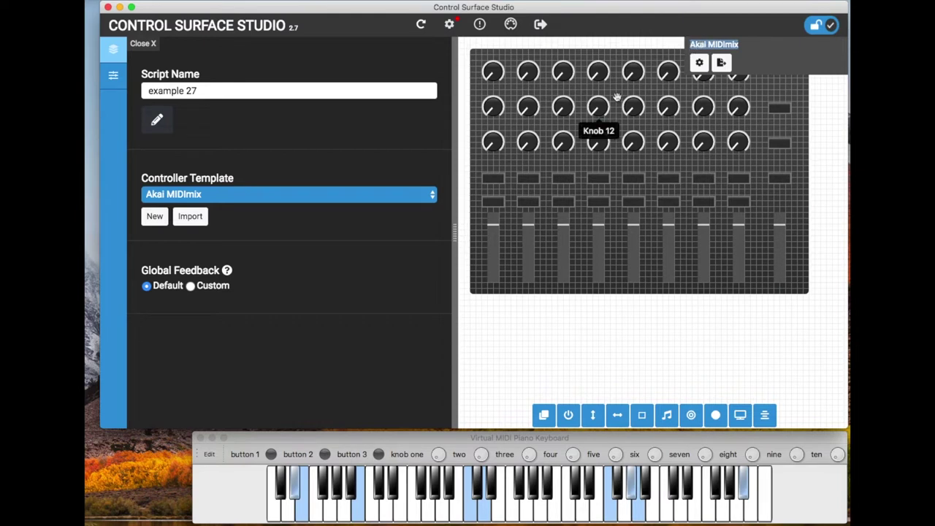
left_click(351, 199)
left_click(351, 199)
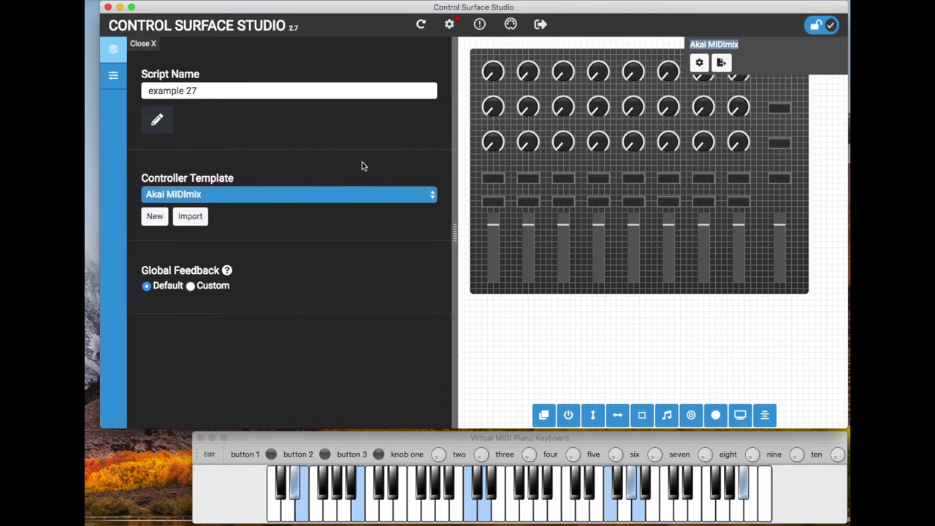
left_click(348, 191)
left_click(330, 208)
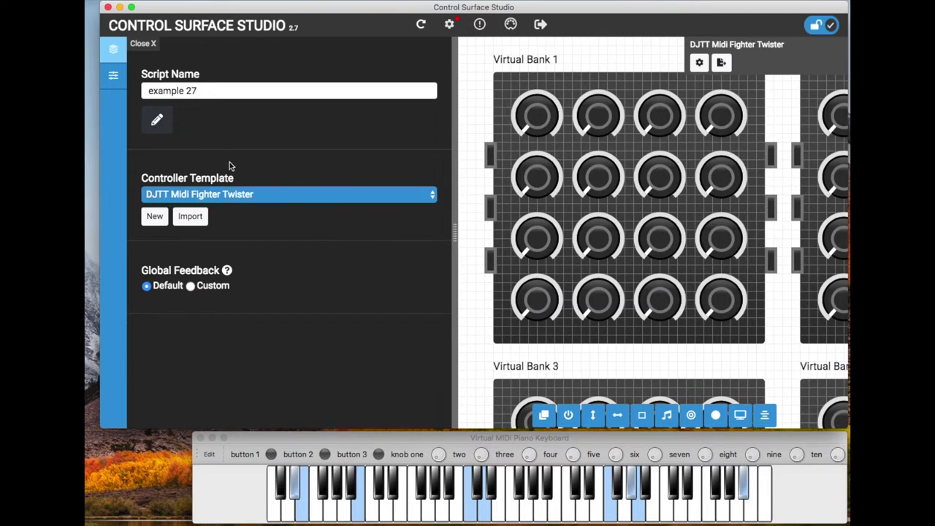
left_click(154, 217)
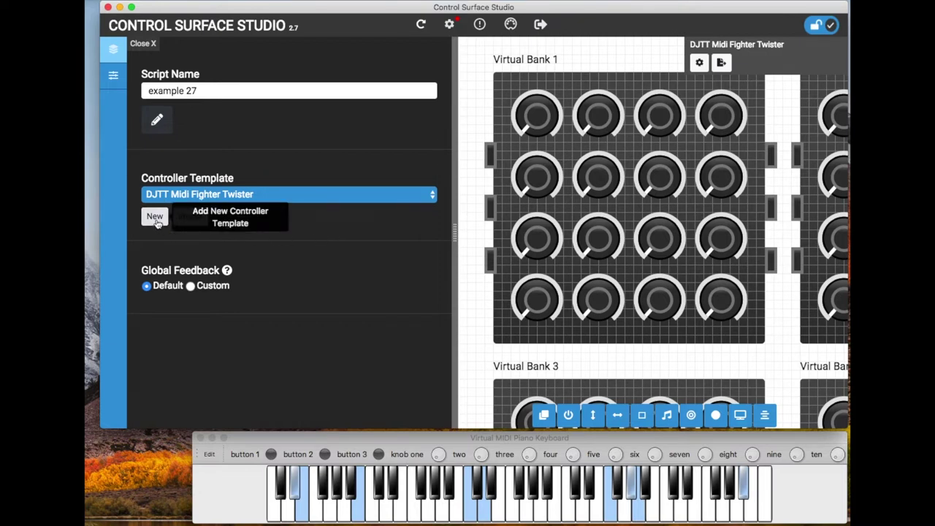
Create an empty New Controller Template and add a square Button 1 to its grid
left_click(155, 219)
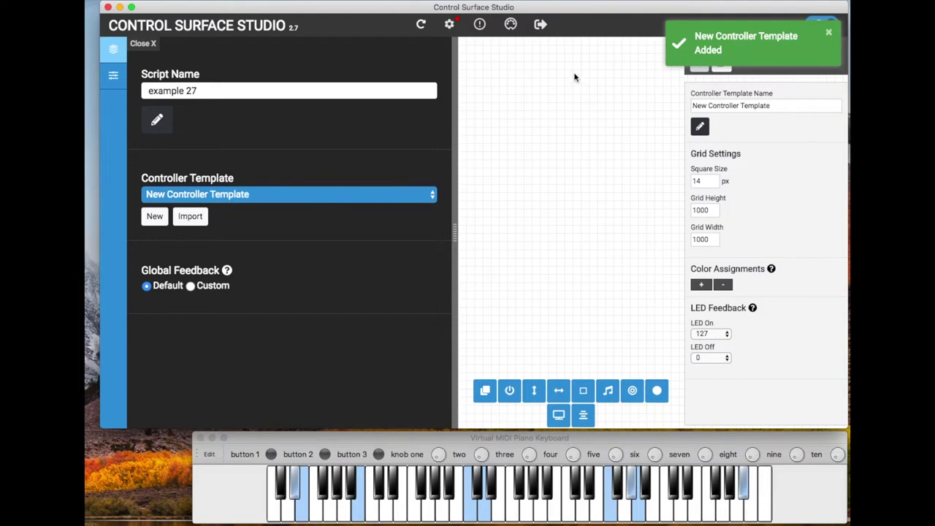
left_click(552, 190)
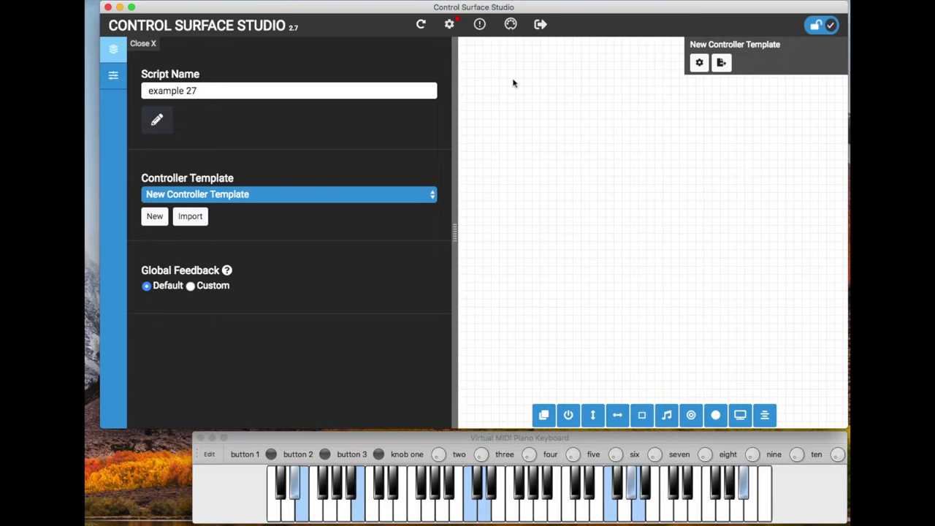
left_click(597, 255)
left_click(300, 443)
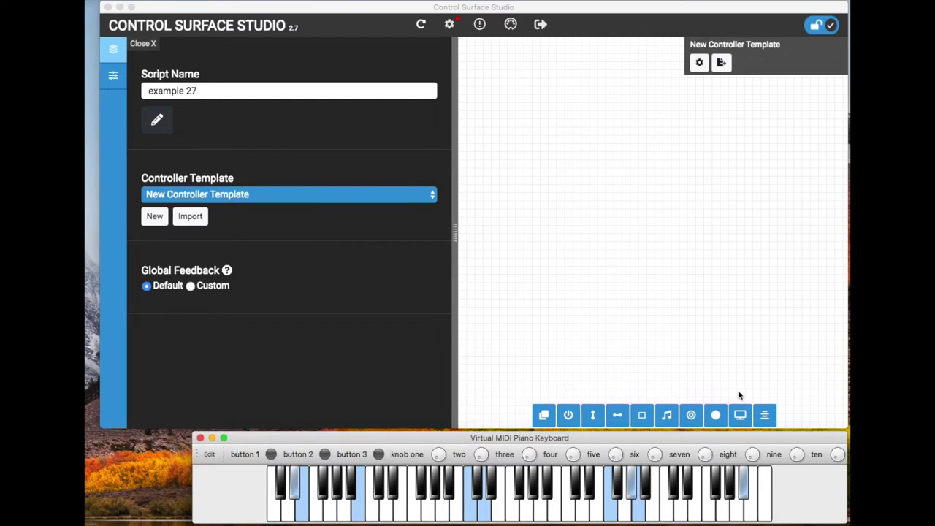
left_click(551, 389)
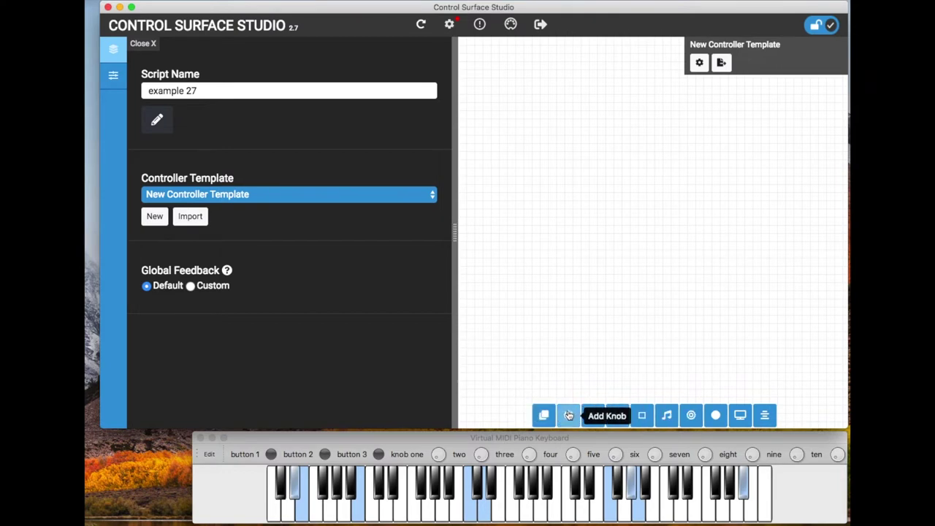
left_click(693, 415)
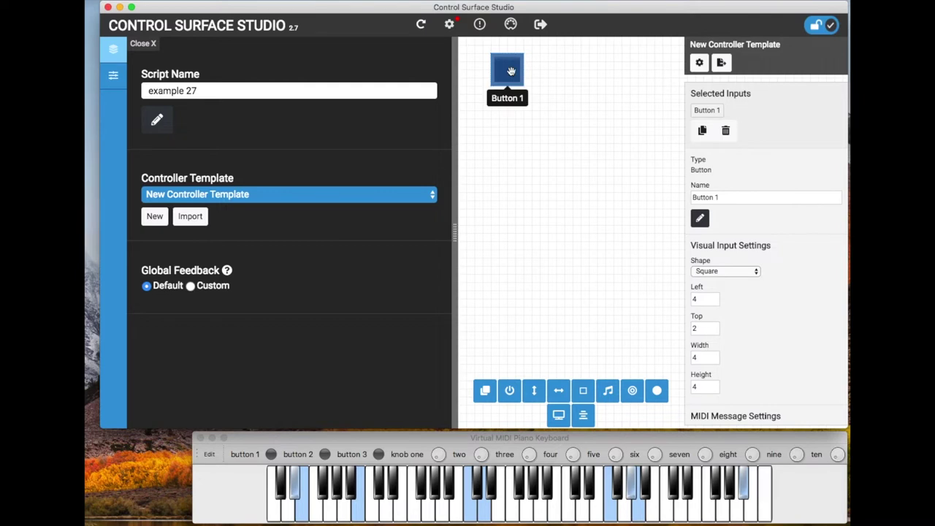
Change Button 1's shape from square to Round
left_click(739, 270)
left_click(731, 268)
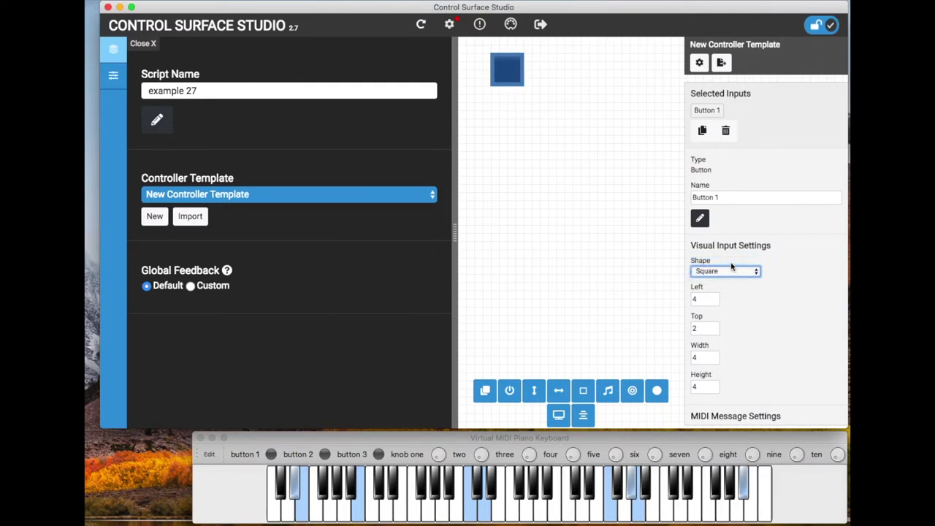
left_click(731, 267)
left_click(731, 257)
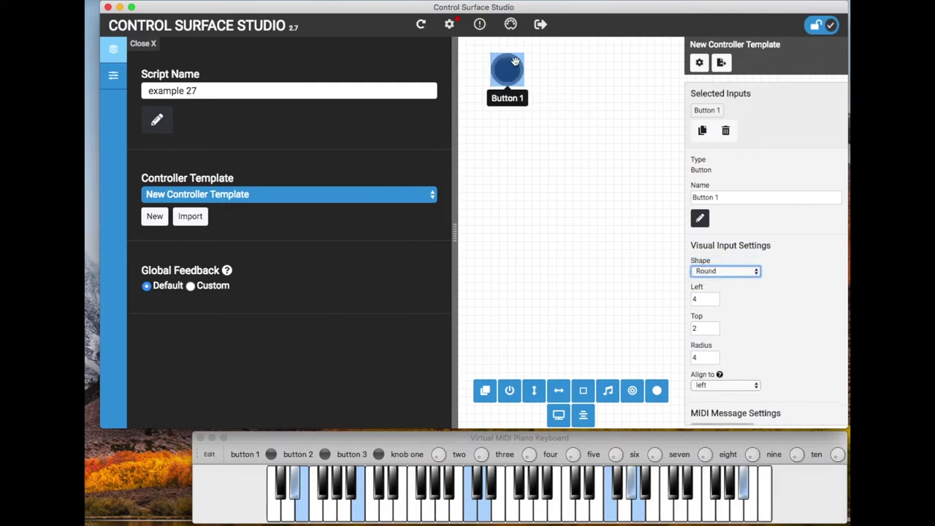
left_click(590, 211)
left_click(517, 76)
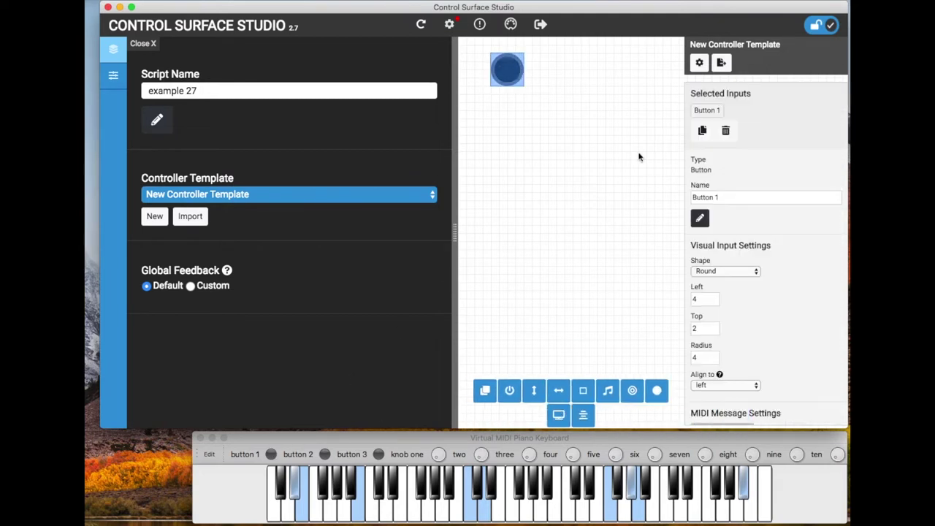
scroll(793, 277, "down", 3)
scroll(793, 278, "up", 2)
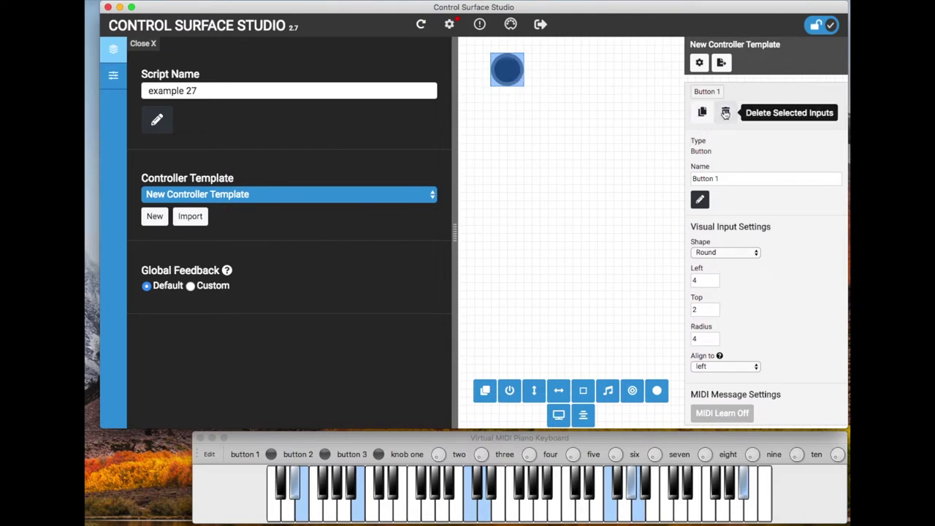
Rename the button to 'first button' and deselect it
left_click(723, 179)
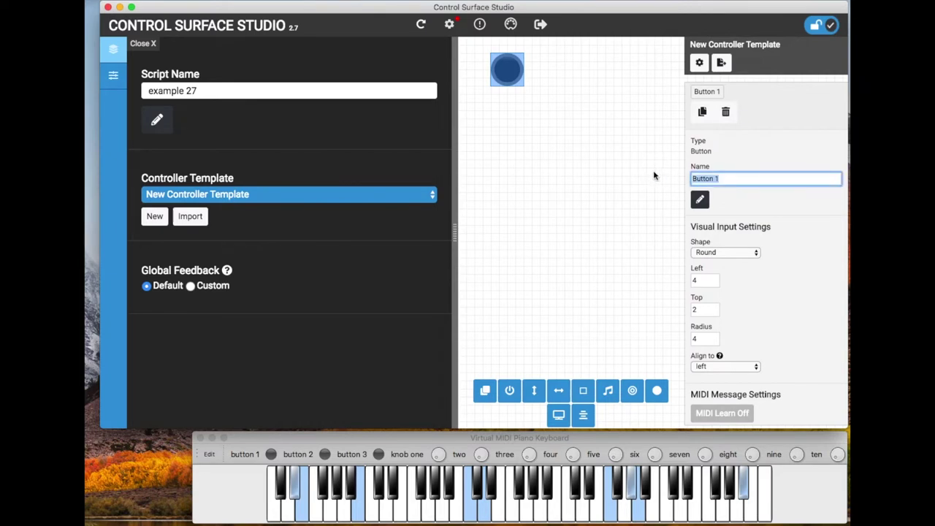
type("fr")
type("irst button")
left_click(739, 208)
left_click(504, 113)
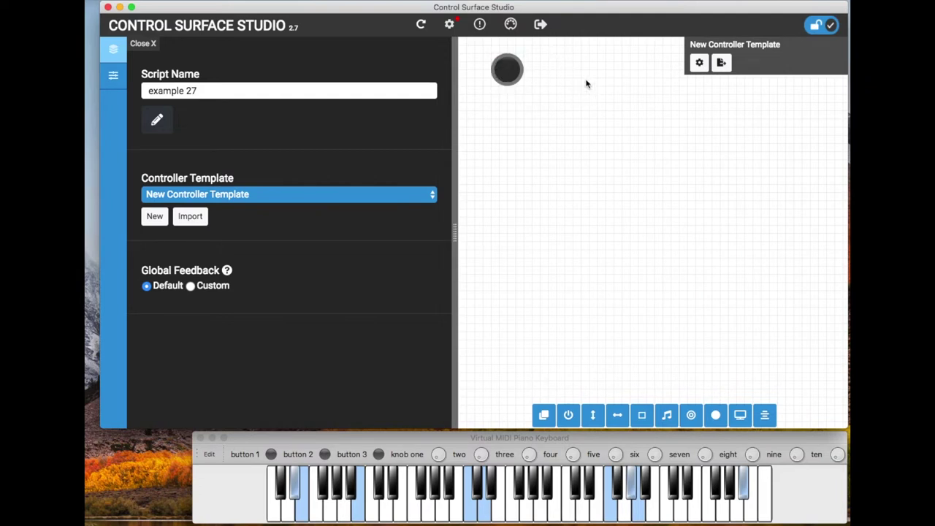
Move the round first button closer to the grid's left edge
left_click(507, 73)
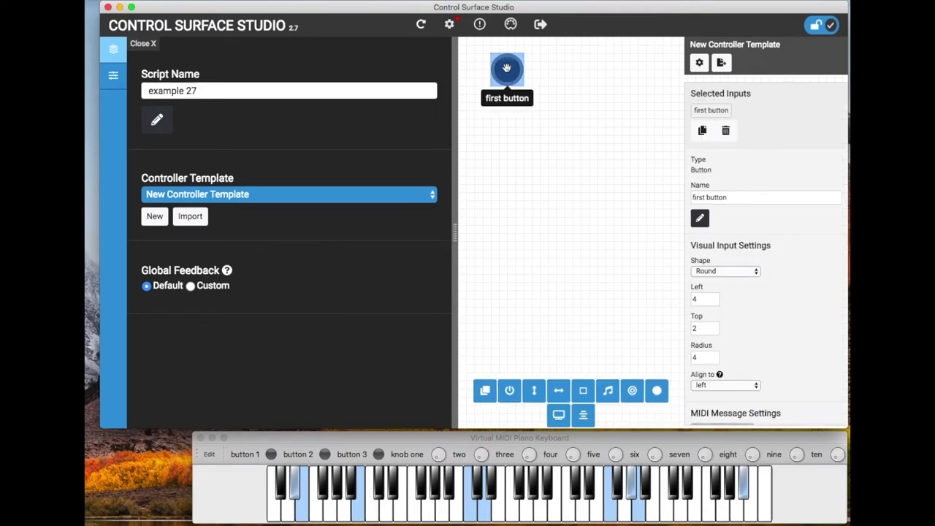
scroll(776, 267, "down", 3)
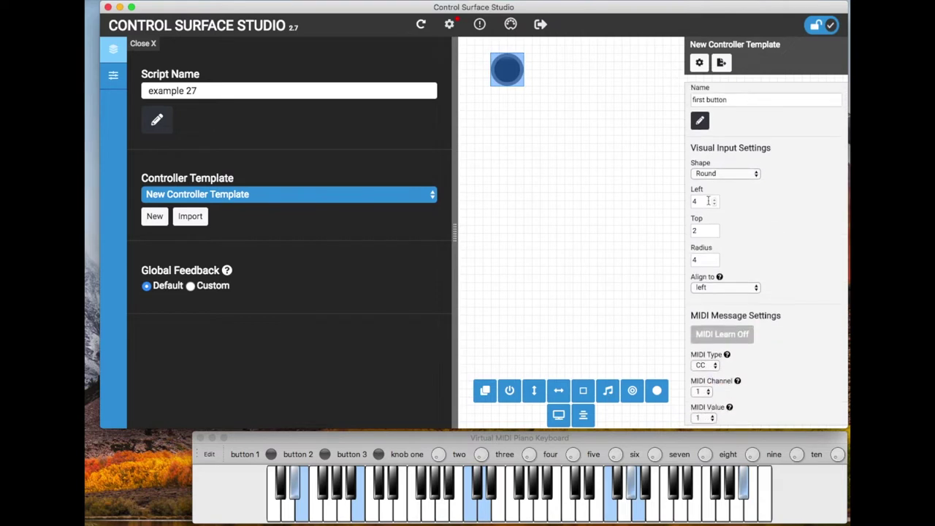
left_click(716, 201)
left_click(714, 231)
left_click_drag(521, 73, 482, 73)
Review the button's momentary CC settings on channel 1, value 1, then deselect it
scroll(776, 190, "down", 5)
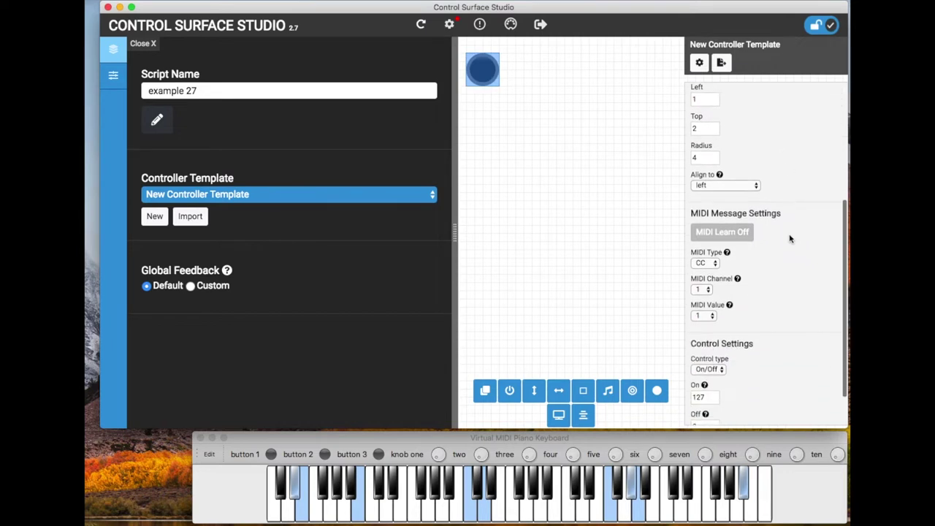
scroll(786, 183, "up", 3)
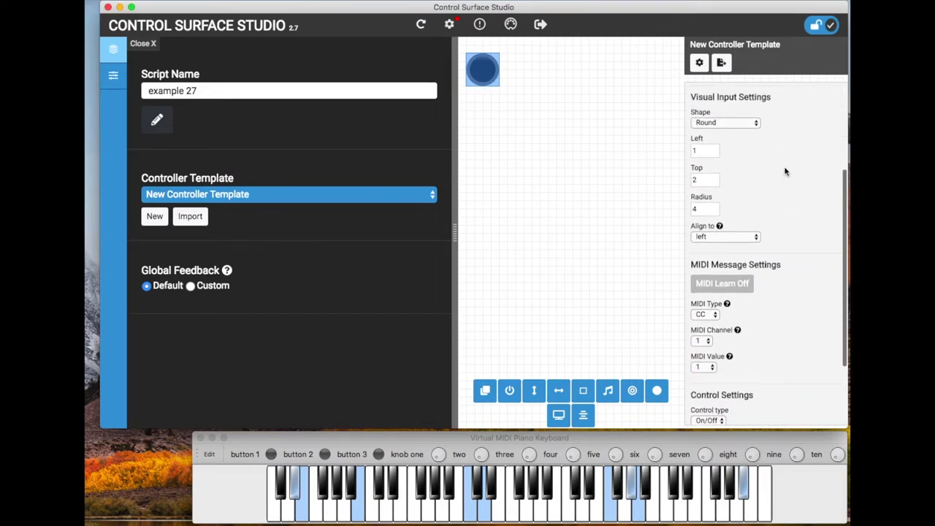
scroll(787, 210, "down", 2)
scroll(787, 208, "down", 2)
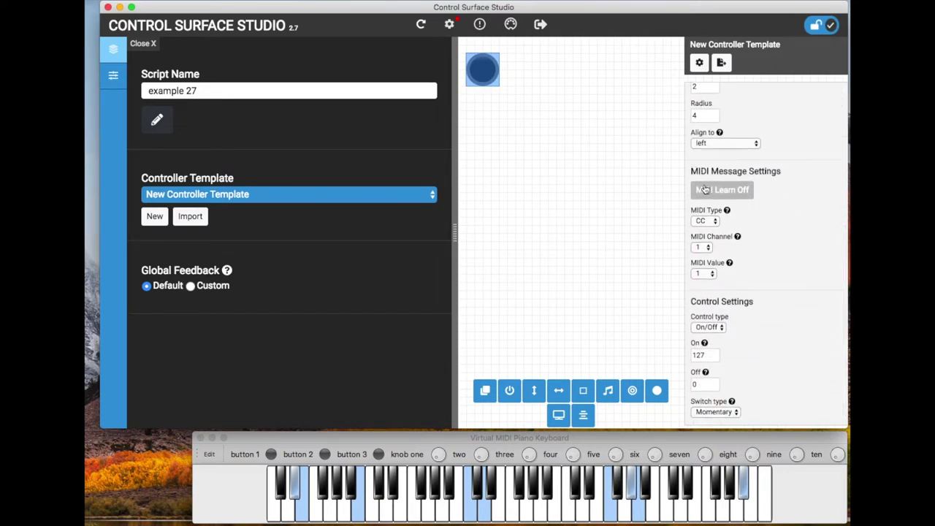
scroll(766, 242, "down", 1)
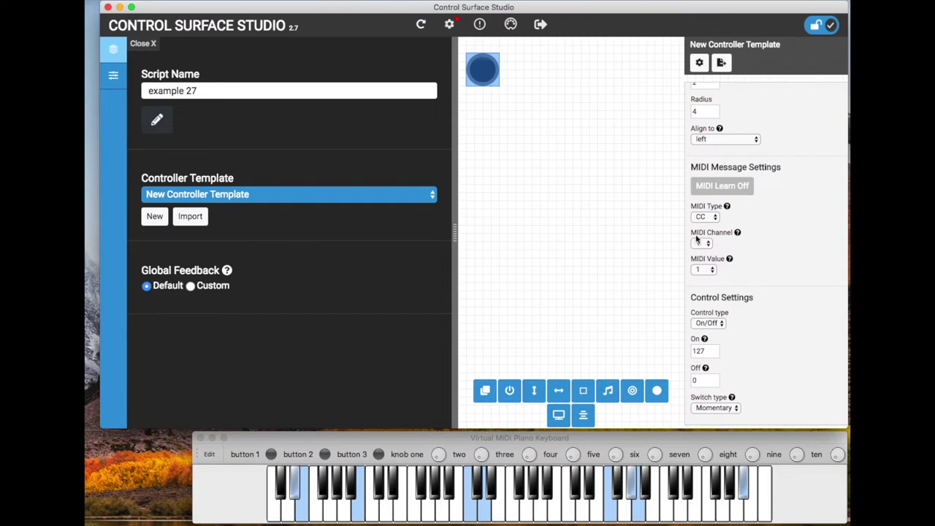
scroll(696, 238, "up", 5)
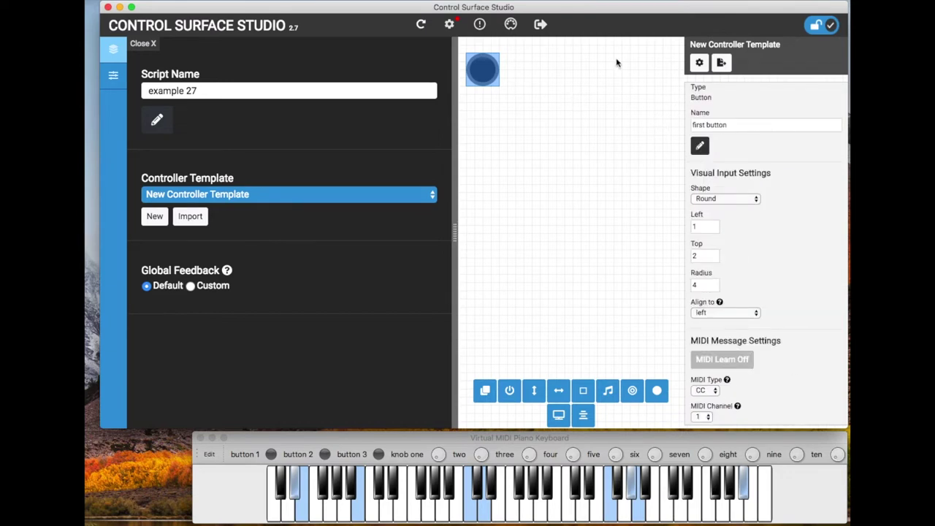
left_click(639, 126)
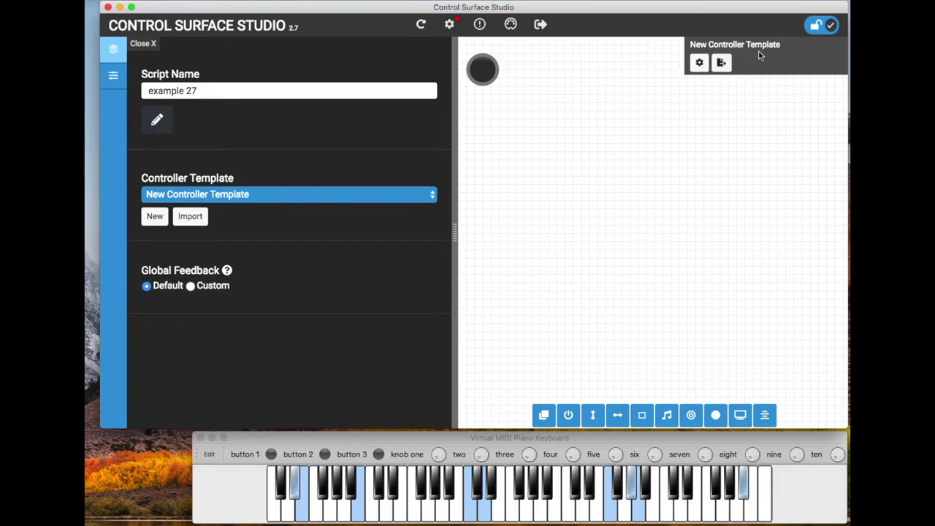
Rename the controller template to 'vmpk' in its settings
left_click(699, 64)
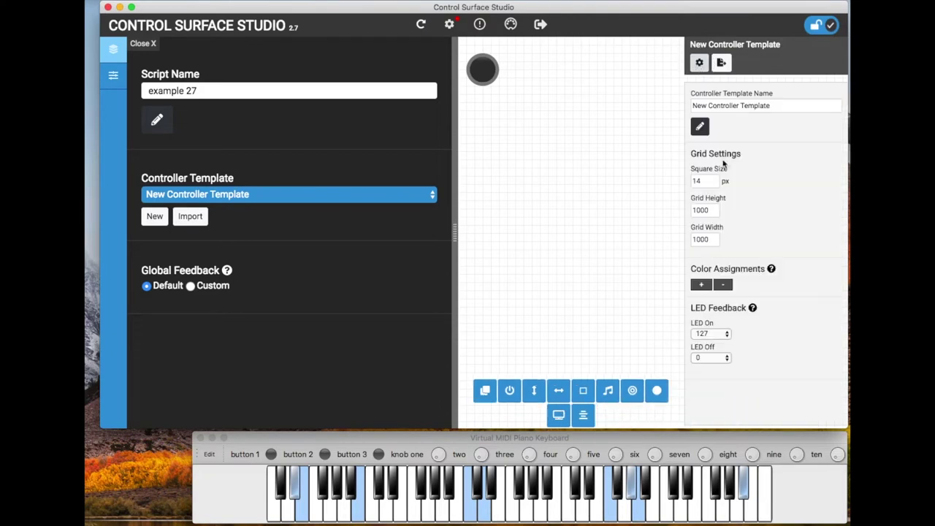
left_click(783, 106)
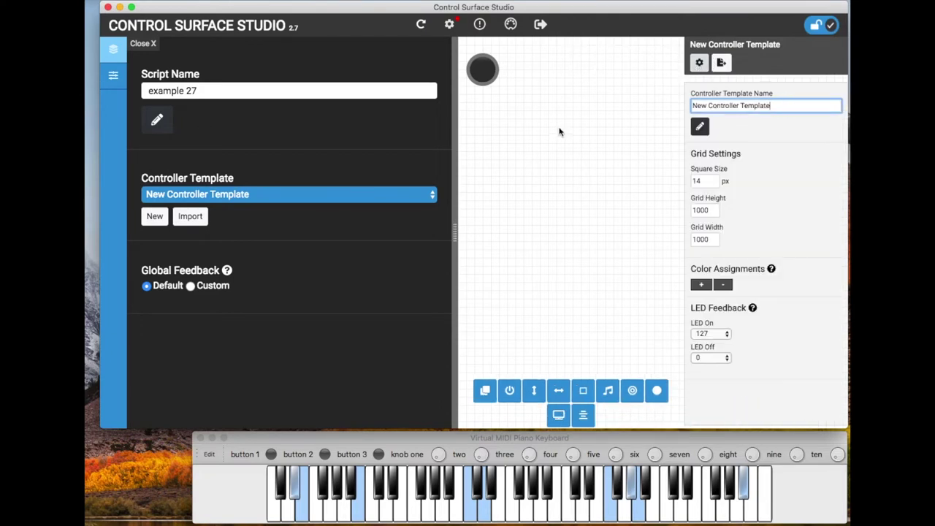
left_click_drag(784, 103, 702, 86)
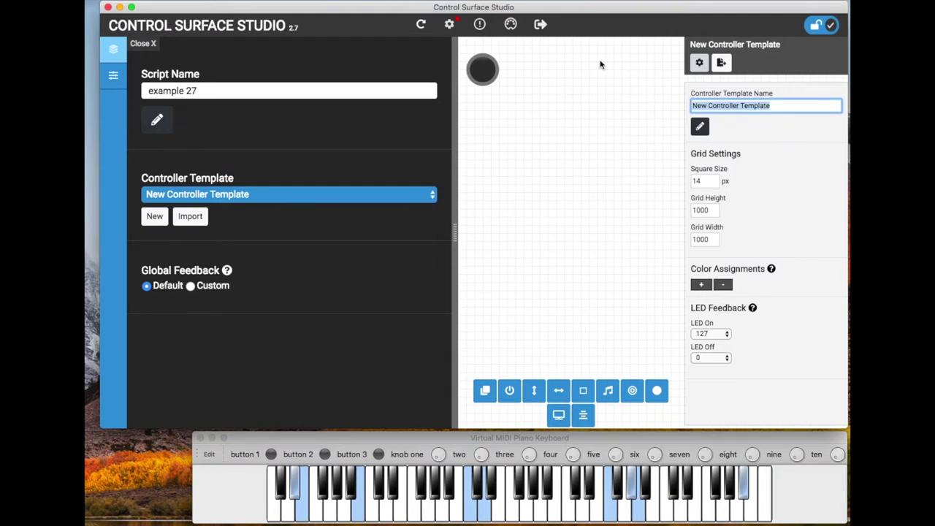
type("vmpk")
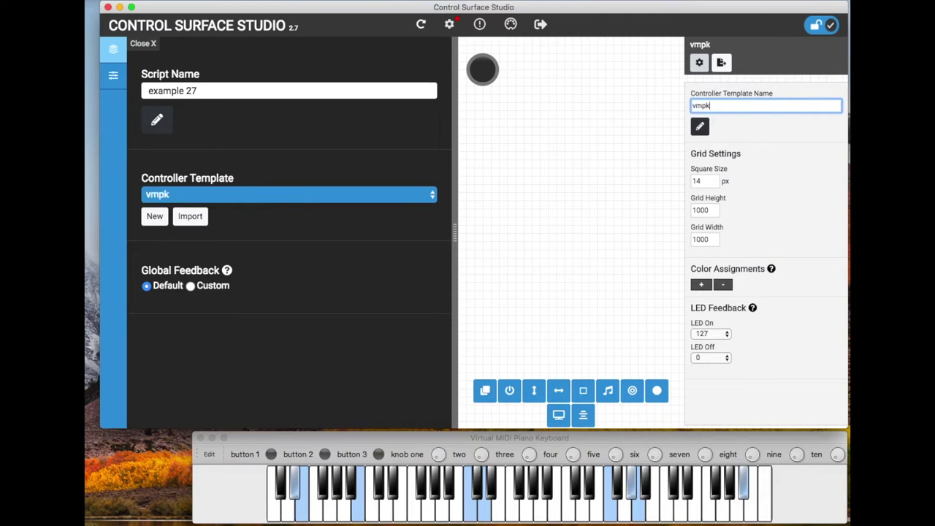
left_click(777, 149)
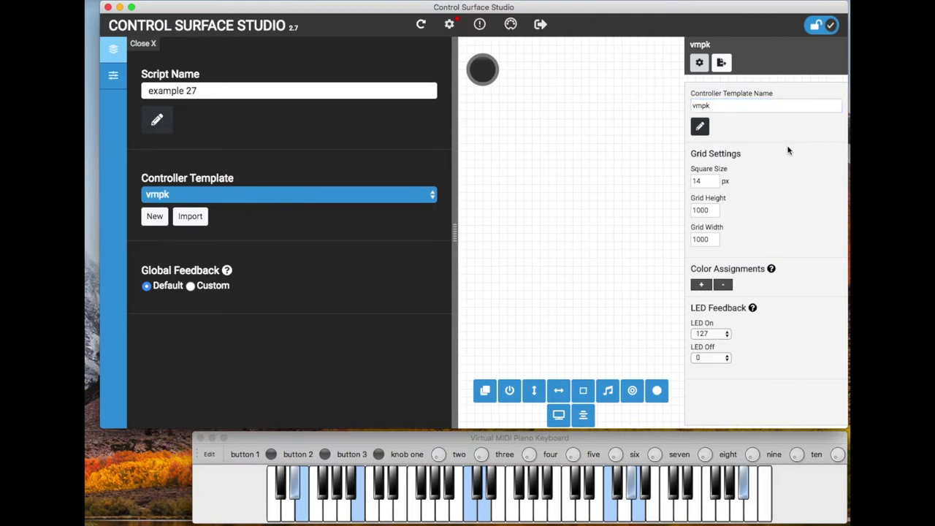
Keep the grid square size at 14 px and close the template settings
left_click(505, 438)
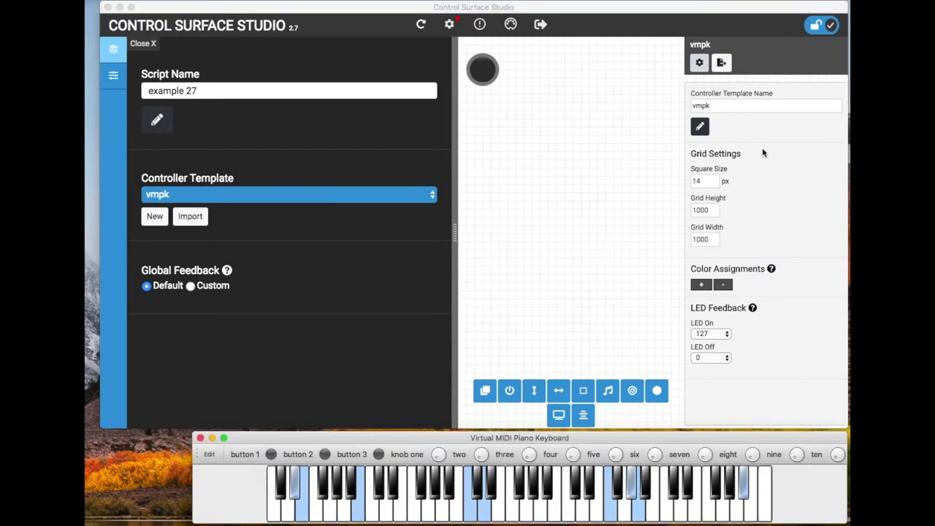
left_click(714, 182)
left_click(716, 179)
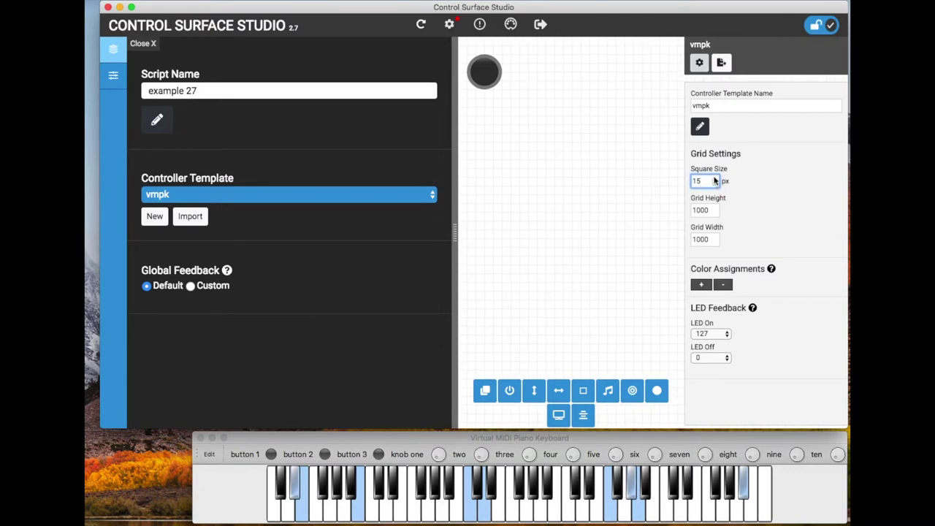
left_click(715, 183)
scroll(613, 164, "right", 2)
scroll(586, 161, "left", 2)
left_click(524, 92)
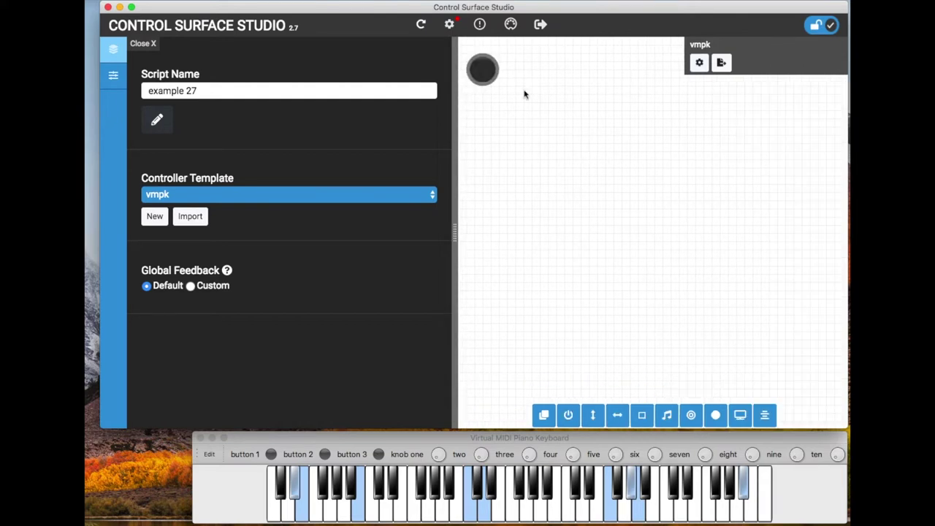
Inspect the first button's MIDI settings: CC, channel 1, value 1, On 127, Off 0
left_click(488, 71)
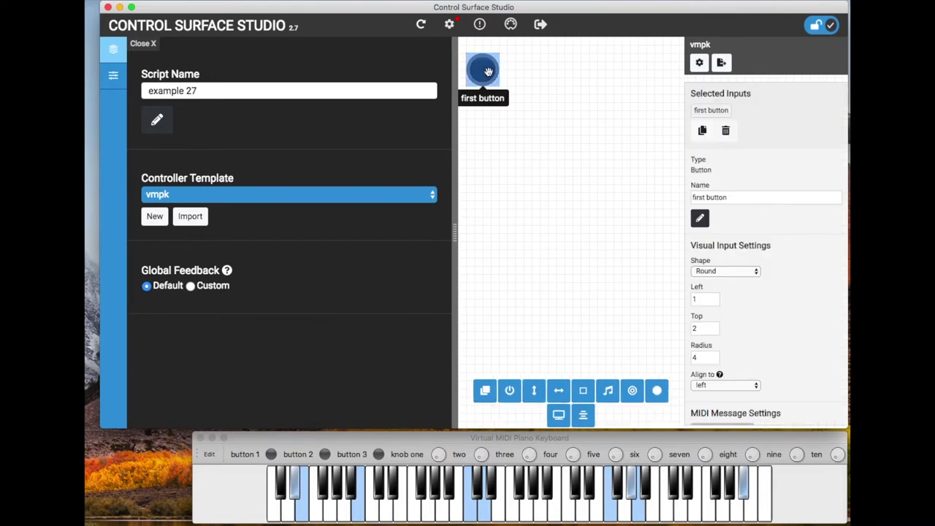
scroll(730, 244, "down", 5)
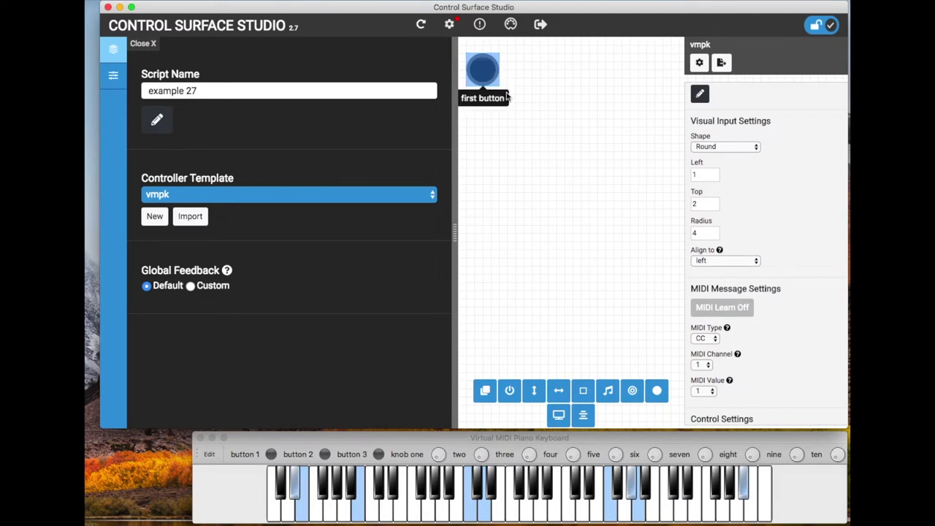
scroll(764, 290, "down", 3)
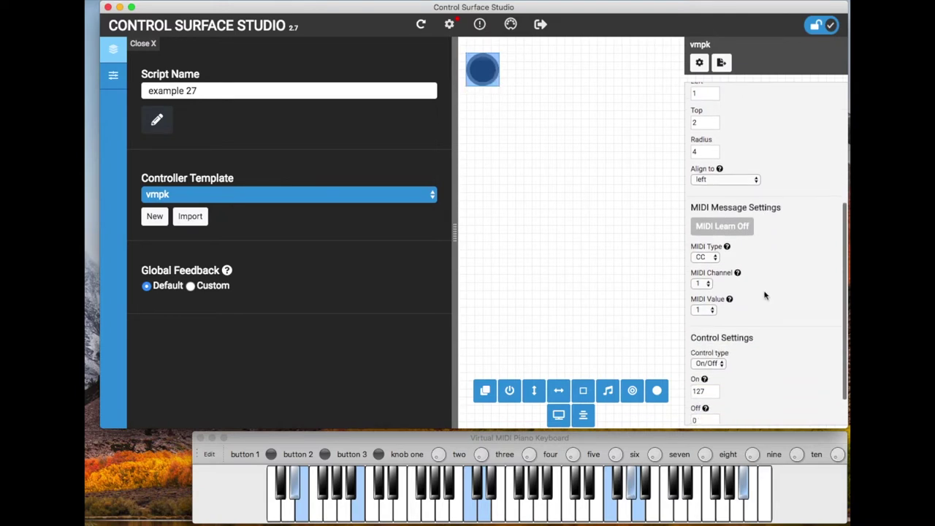
scroll(718, 244, "down", 1)
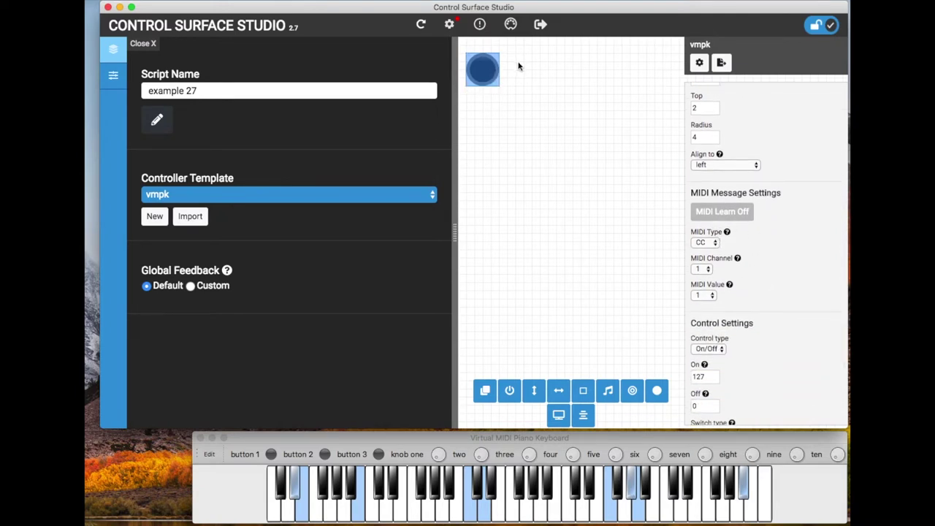
left_click(272, 442)
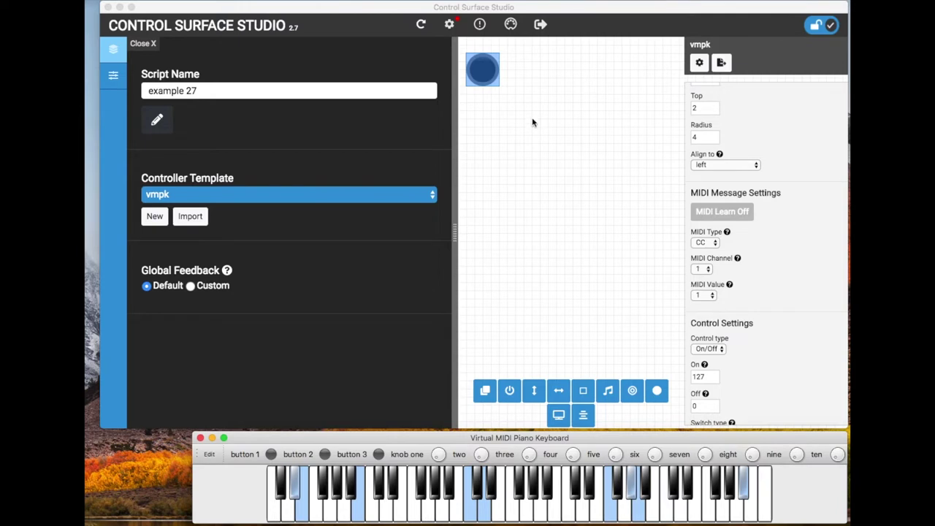
Confirm in the MIDI monitor that VMPK's button 1 sends CC value 3 on channel 13
left_click(516, 10)
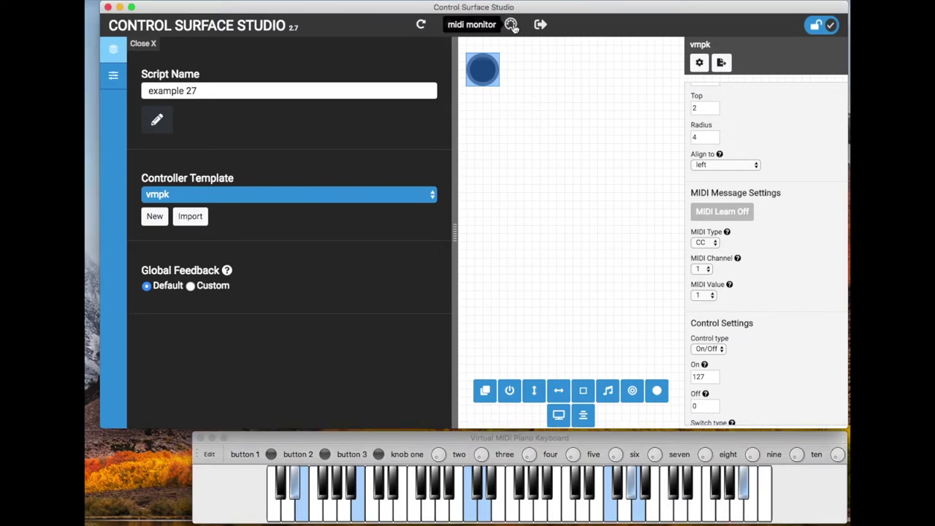
left_click(511, 25)
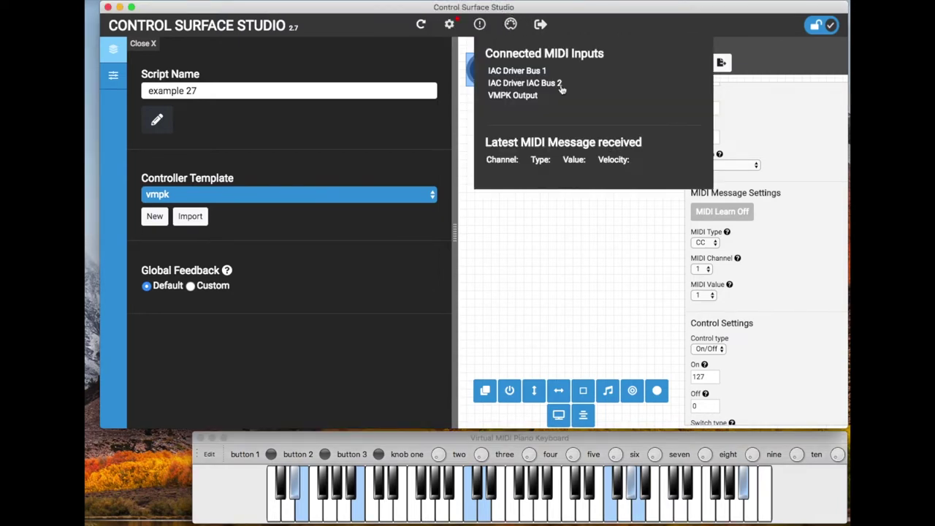
left_click(271, 455)
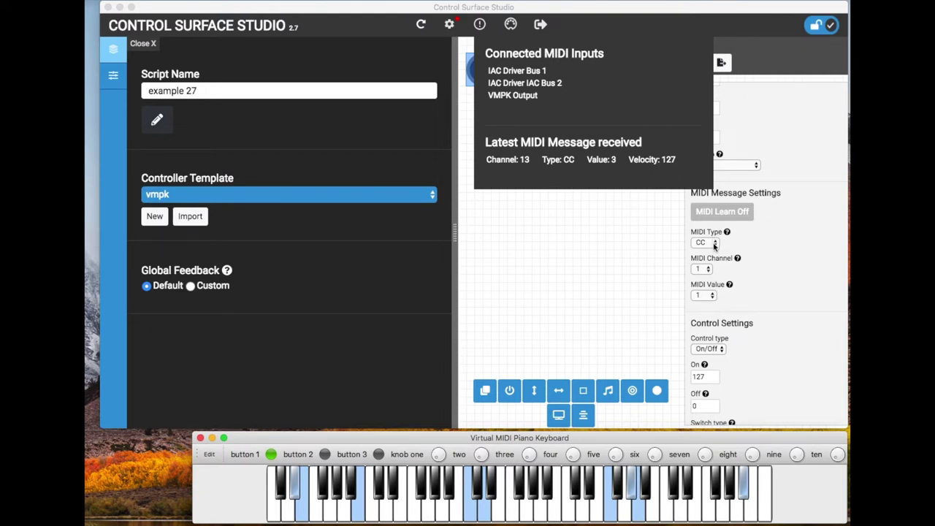
left_click(660, 268)
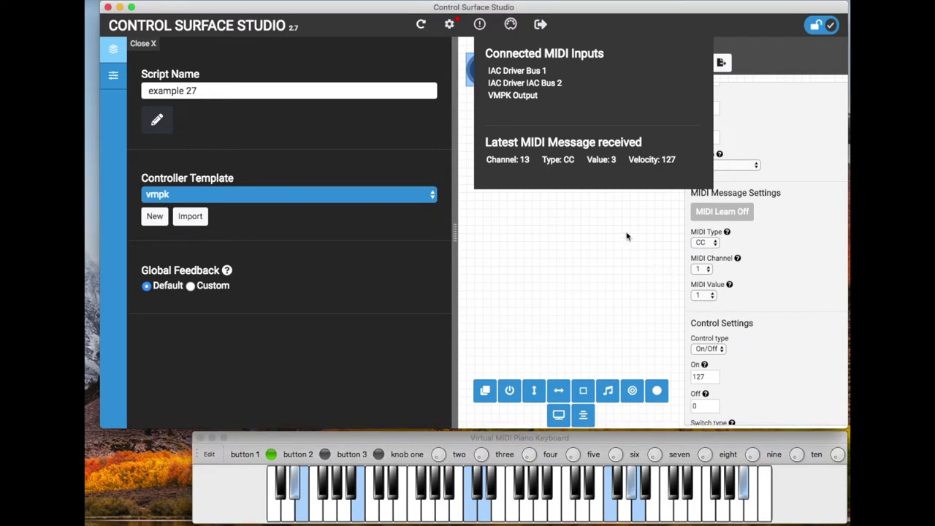
left_click(589, 203)
MIDI-learn VMPK's button 1 so the first button sends CC 3 on channel 13
left_click(485, 73)
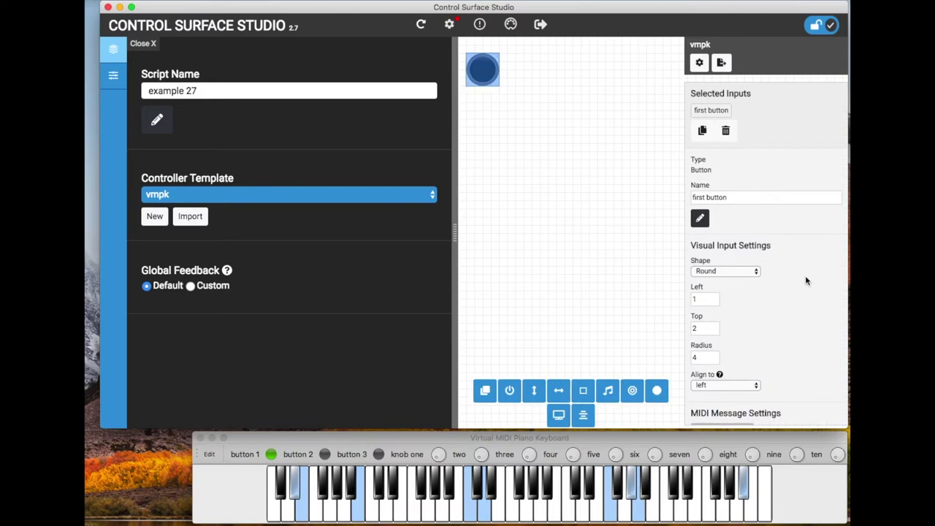
scroll(727, 248, "down", 6)
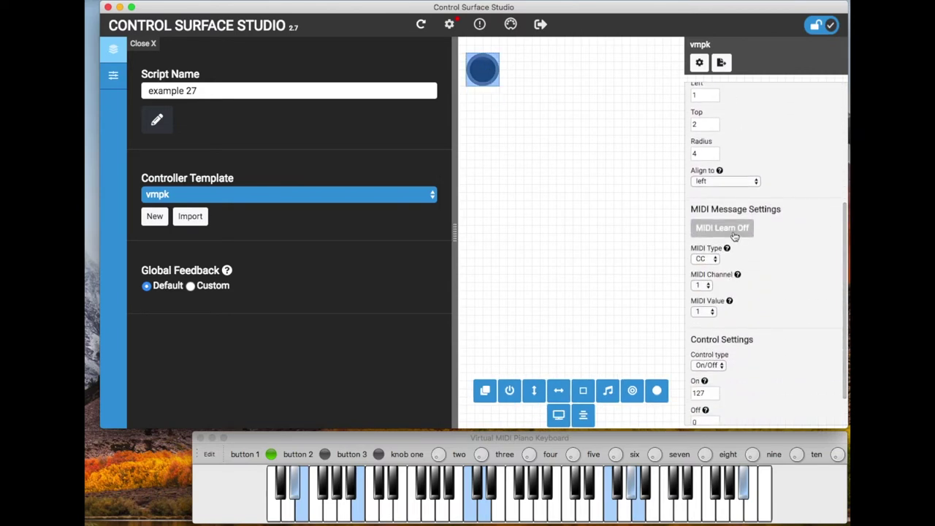
left_click(733, 232)
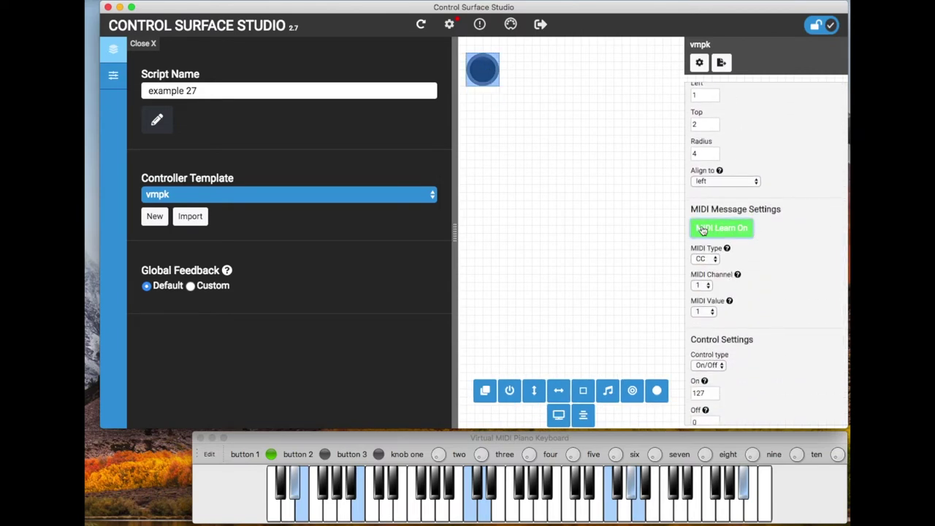
left_click(270, 454)
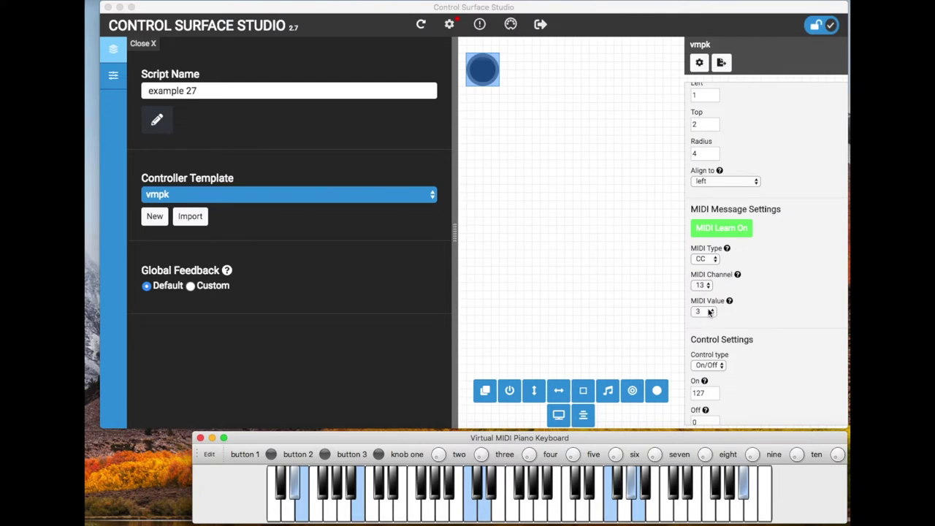
left_click(740, 231)
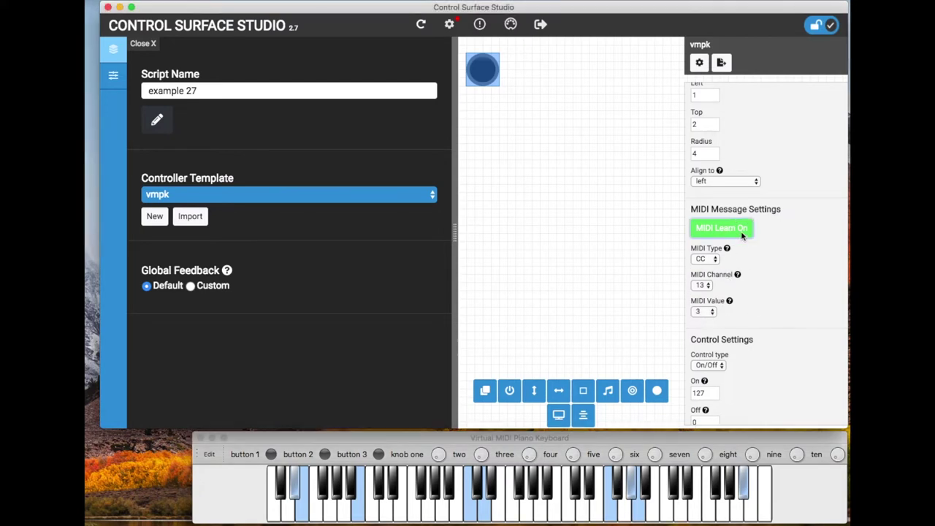
scroll(764, 300, "down", 2)
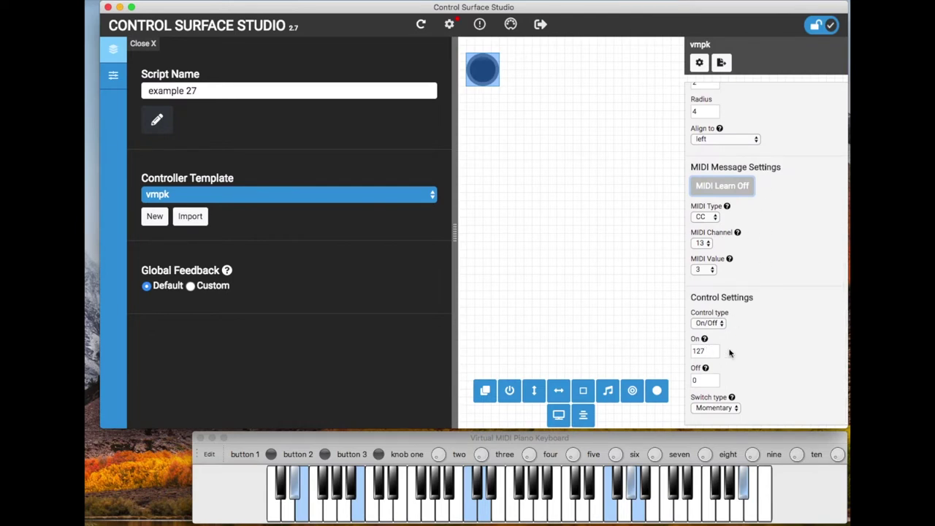
double_click(705, 351)
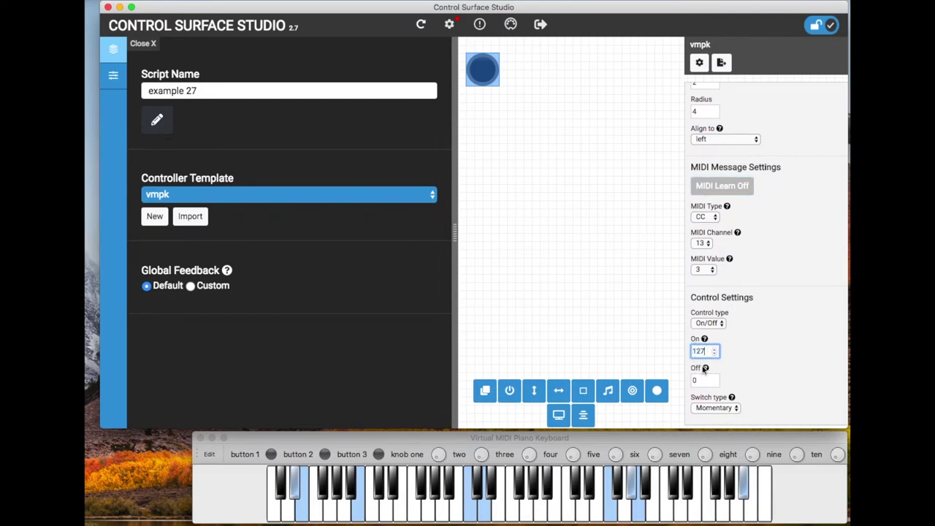
left_click(704, 378)
left_click(758, 340)
left_click(512, 24)
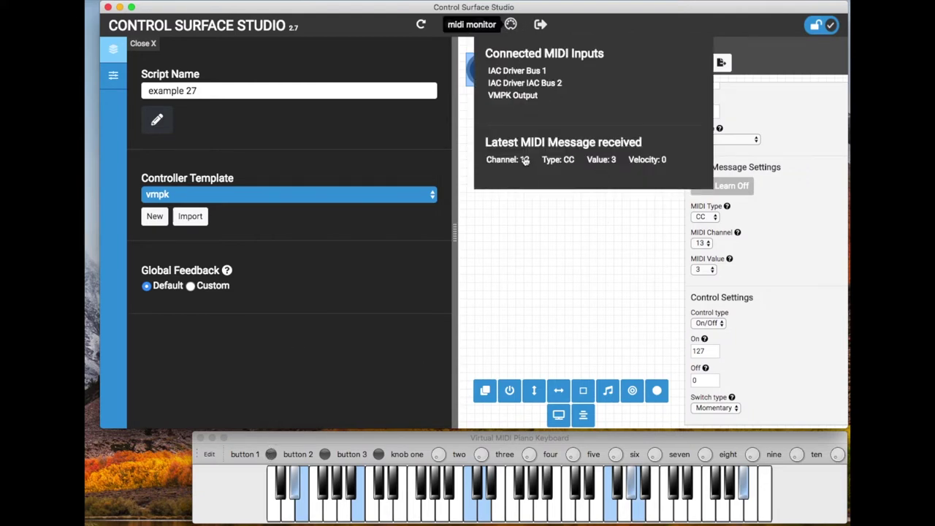
left_click(271, 455)
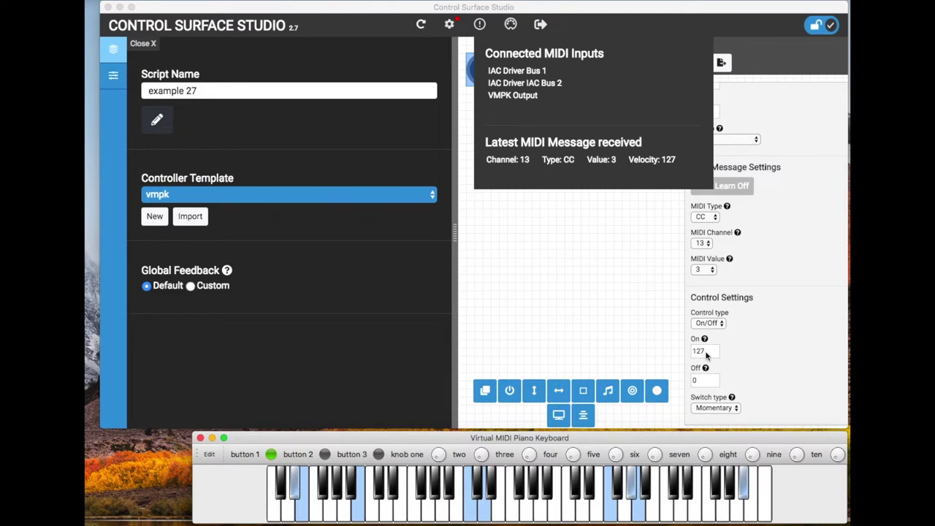
left_click(270, 454)
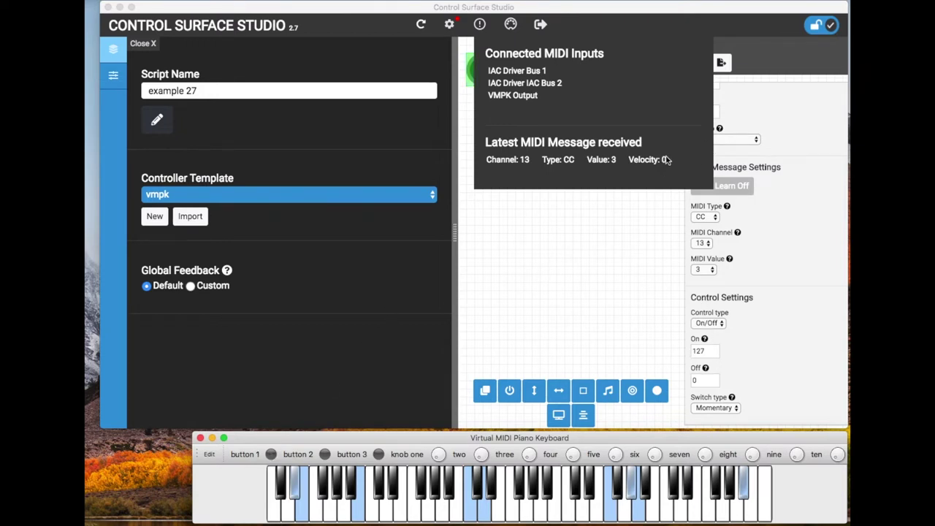
left_click(707, 380)
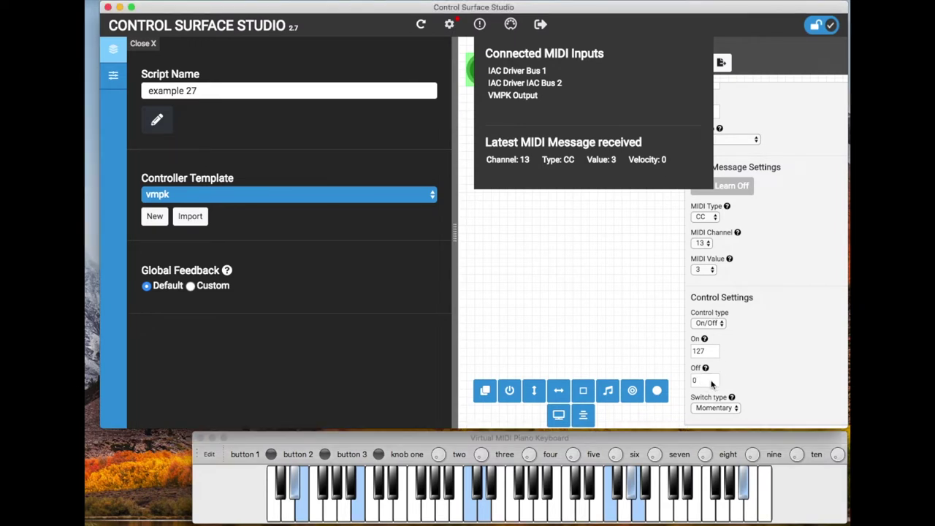
left_click(707, 379)
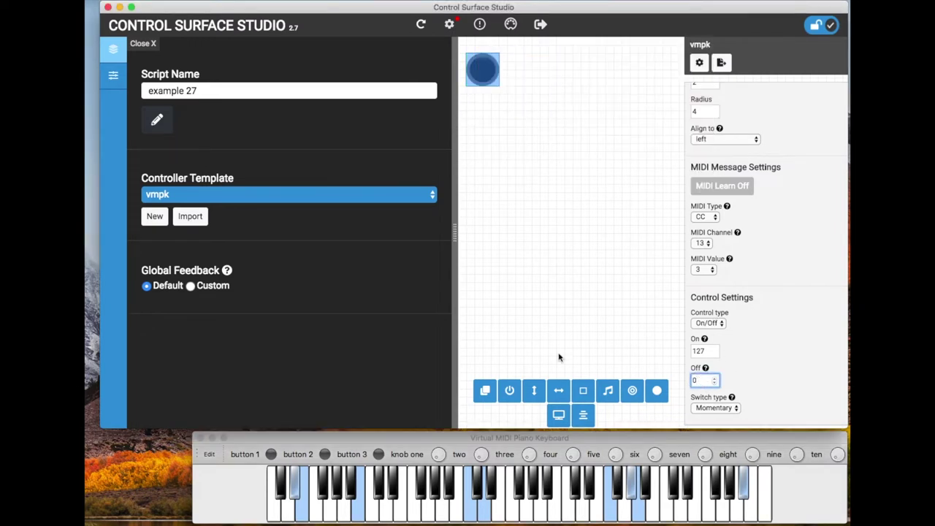
left_click(735, 408)
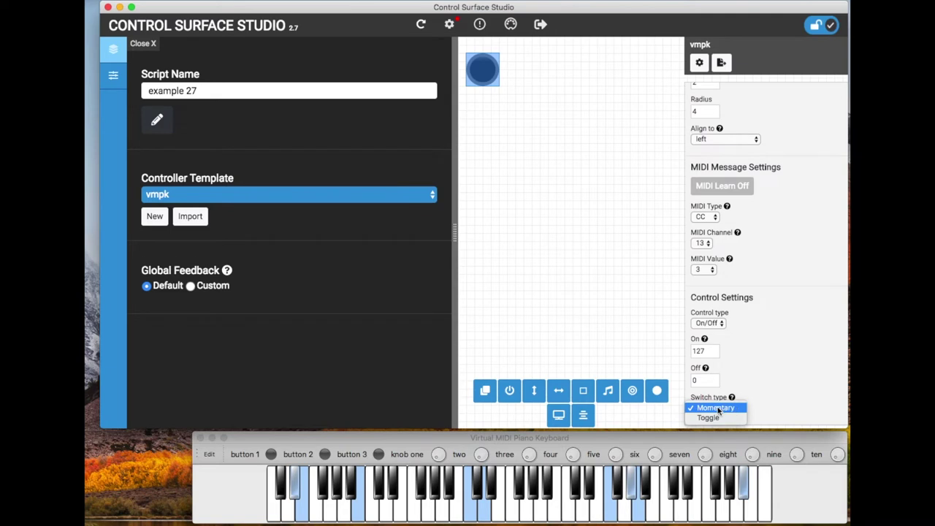
Make the first button a Toggle switch and verify VMPK's button 1 lights it green
left_click(711, 410)
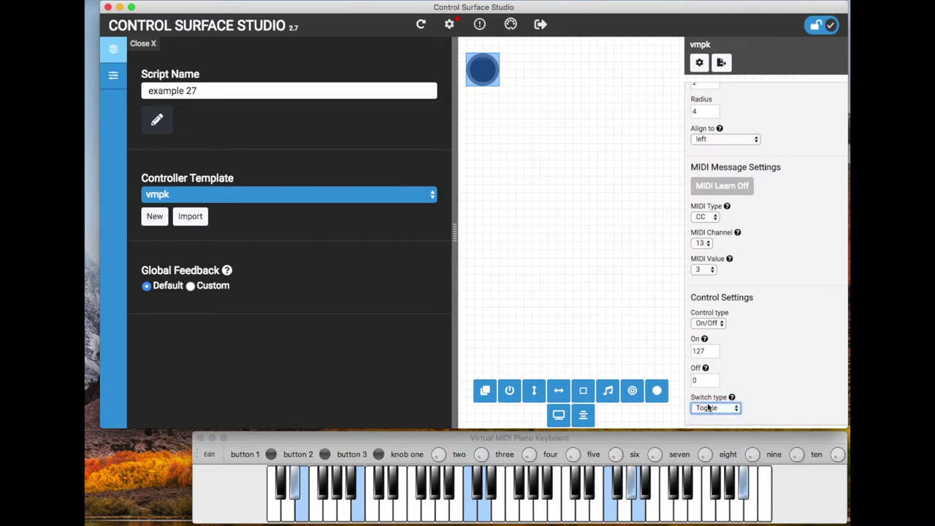
left_click(548, 110)
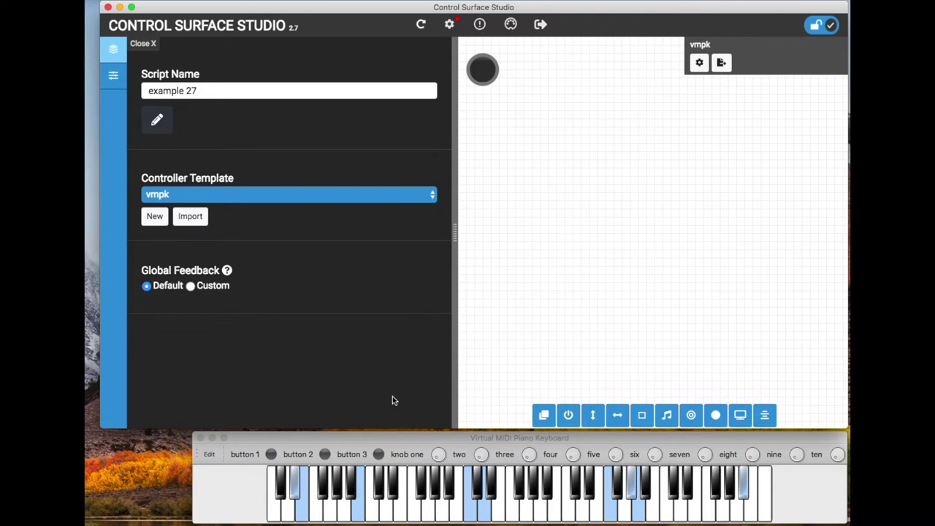
left_click(270, 453)
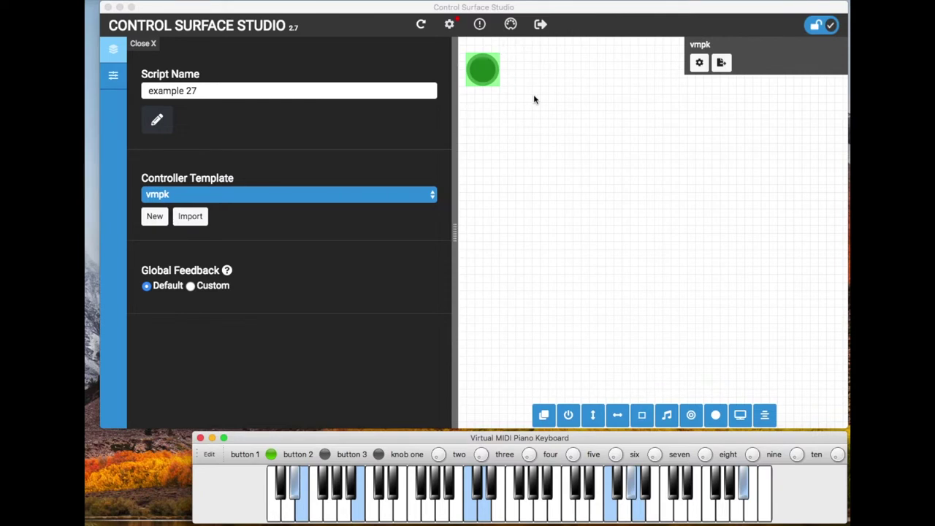
left_click(507, 59)
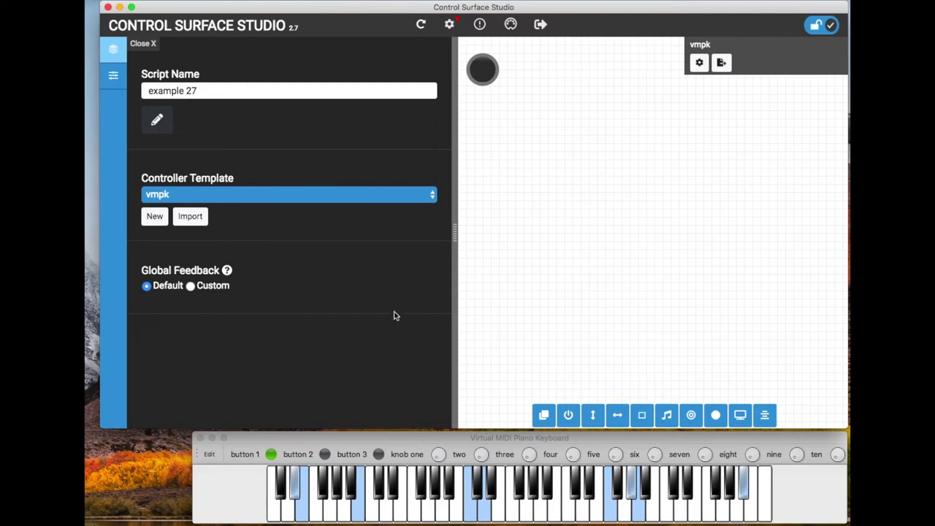
left_click(280, 438)
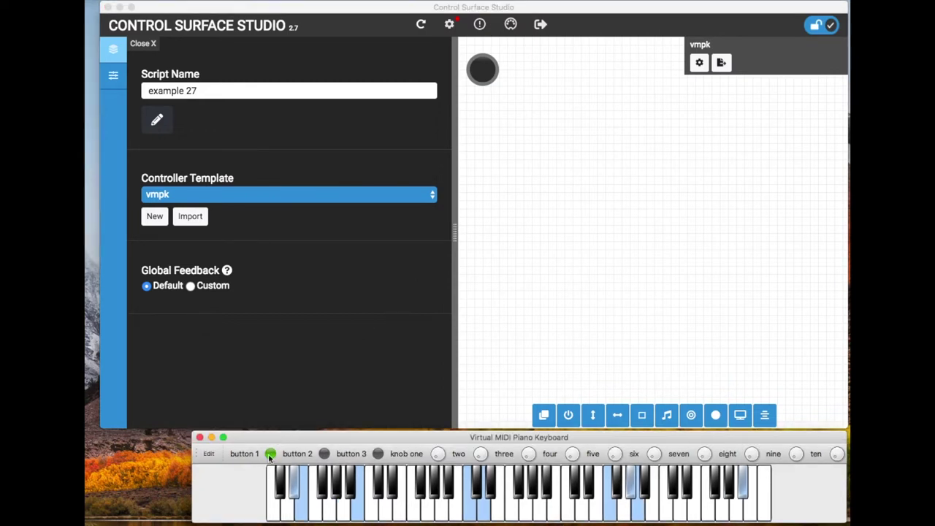
left_click(271, 454)
Duplicate the first button as first button 2 at left 6, deleting two extra copies
left_click(483, 72)
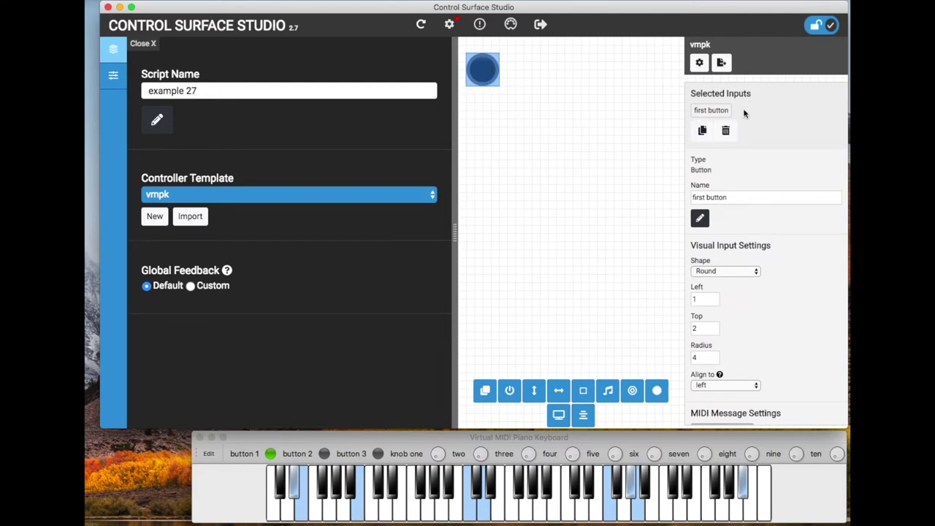
left_click(701, 131)
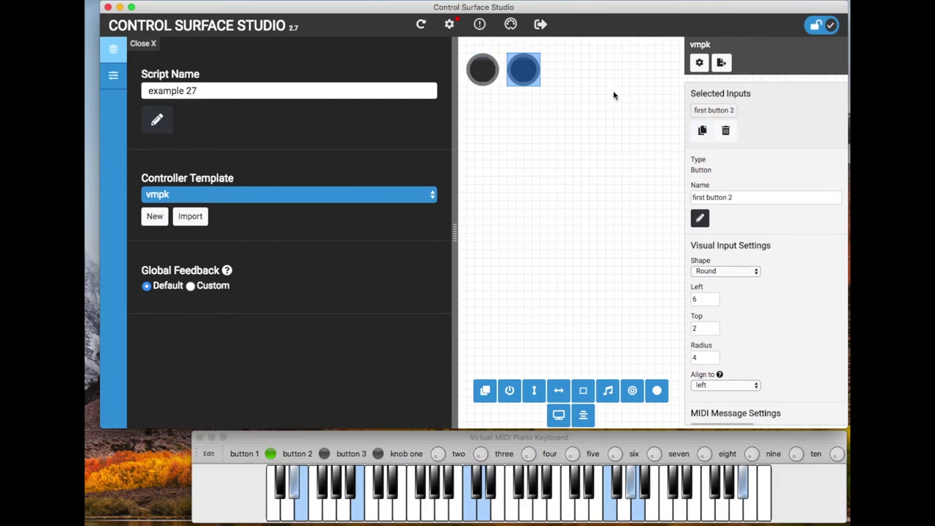
left_click(484, 68, "shift")
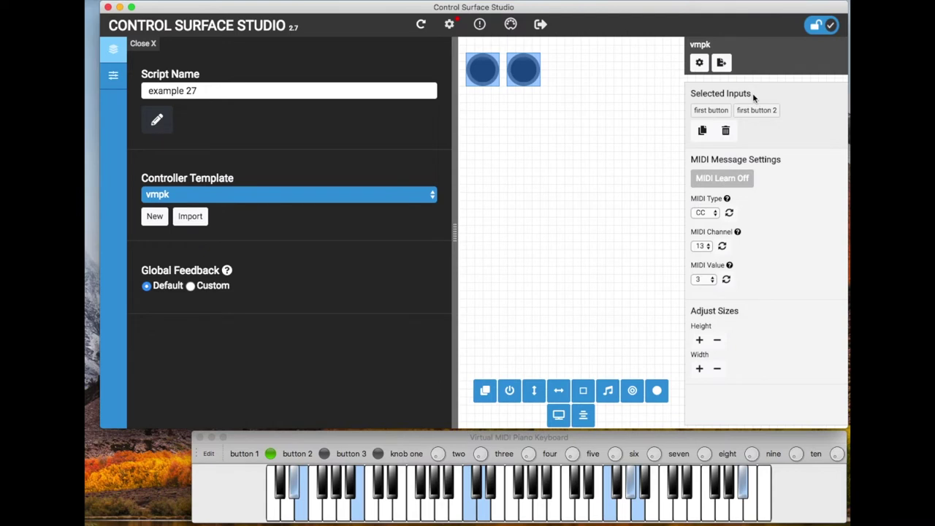
left_click(702, 130)
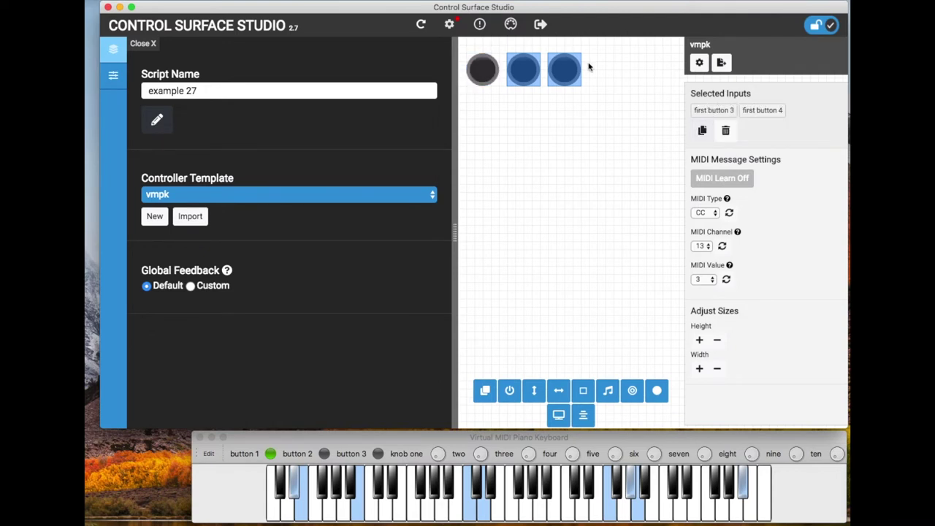
left_click(534, 77)
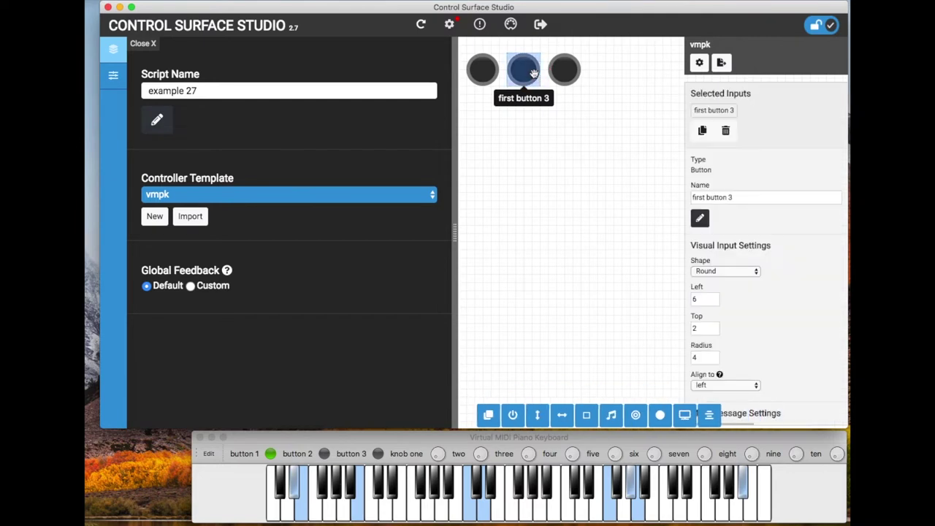
left_click(565, 73, "shift")
left_click_drag(524, 84, 524, 125)
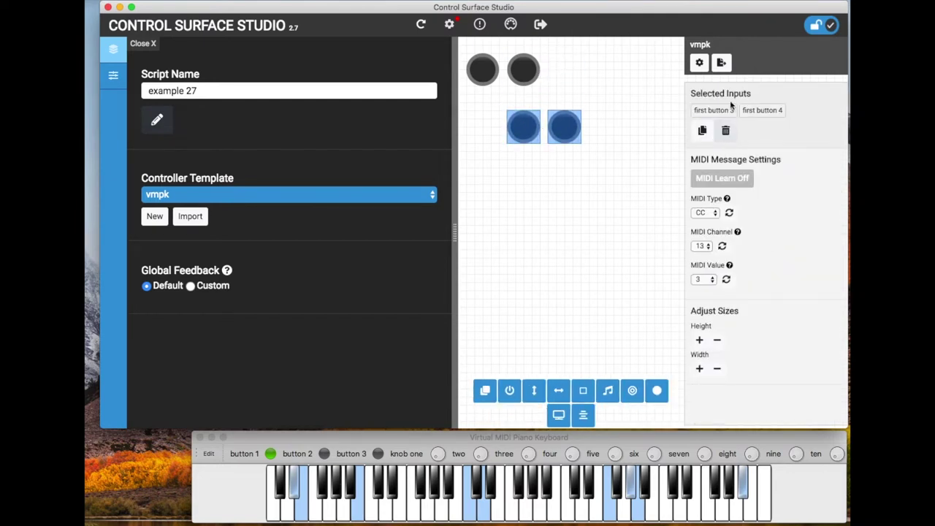
left_click(725, 130)
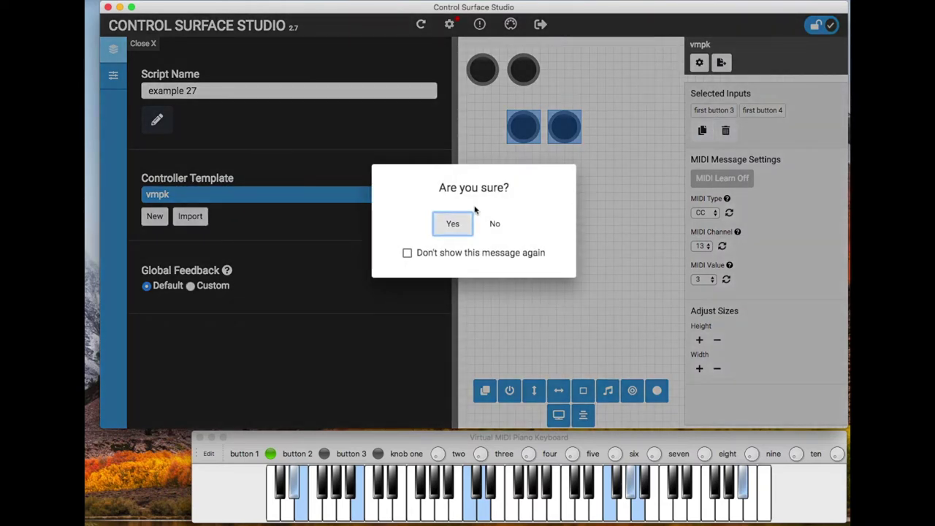
left_click(455, 225)
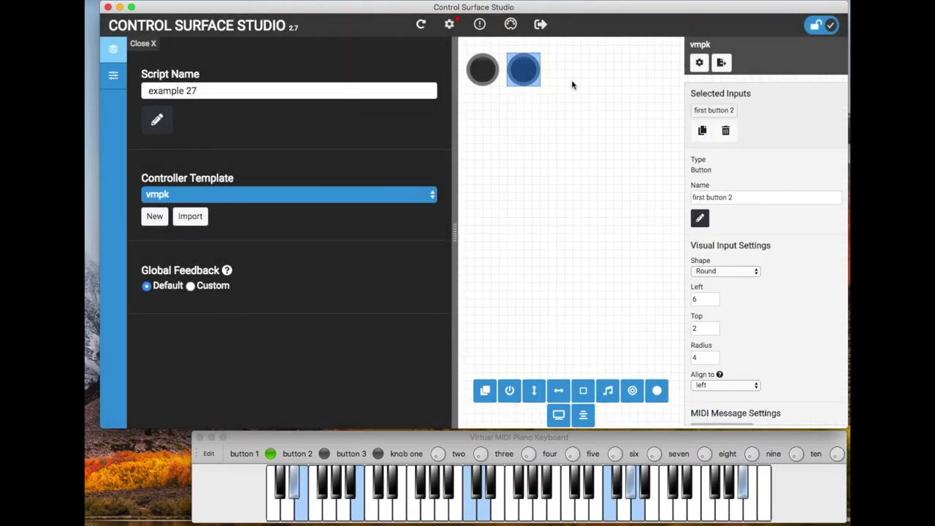
Shift both buttons up one grid row and duplicate button 2 into a third button
left_click(485, 71, "shift")
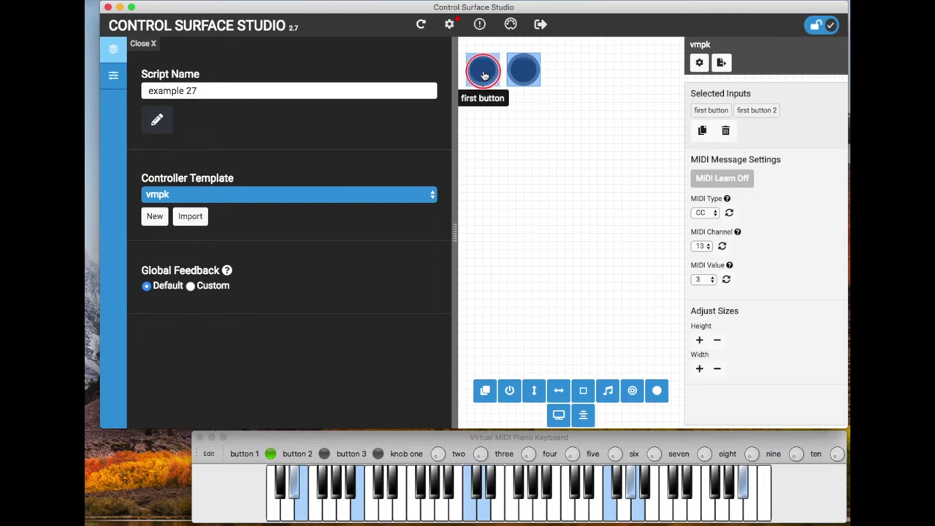
mouse_move(482, 70)
left_mouse_down()
mouse_move(491, 111)
mouse_move(564, 117)
mouse_move(498, 146)
mouse_move(481, 60)
mouse_move(488, 110)
mouse_move(578, 111)
mouse_move(585, 221)
mouse_move(495, 121)
mouse_move(484, 62)
left_mouse_up()
left_click(522, 61)
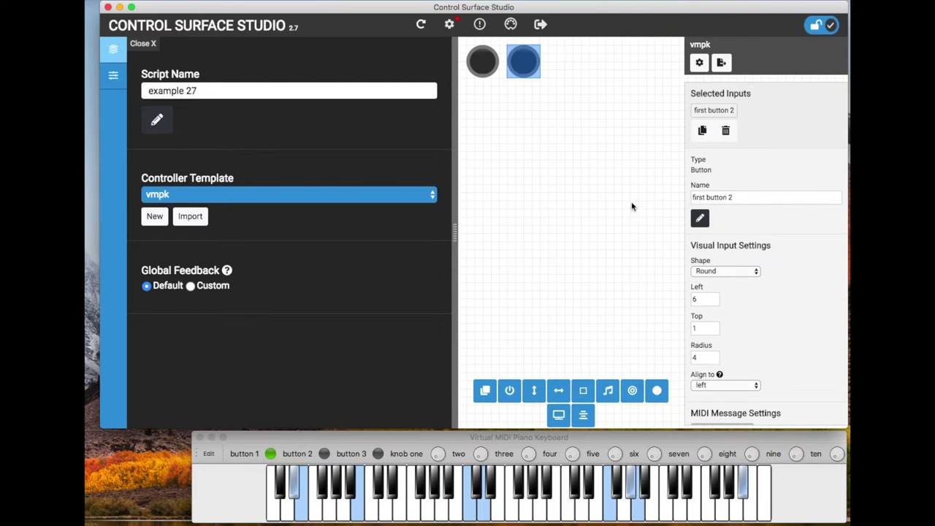
left_click(704, 134)
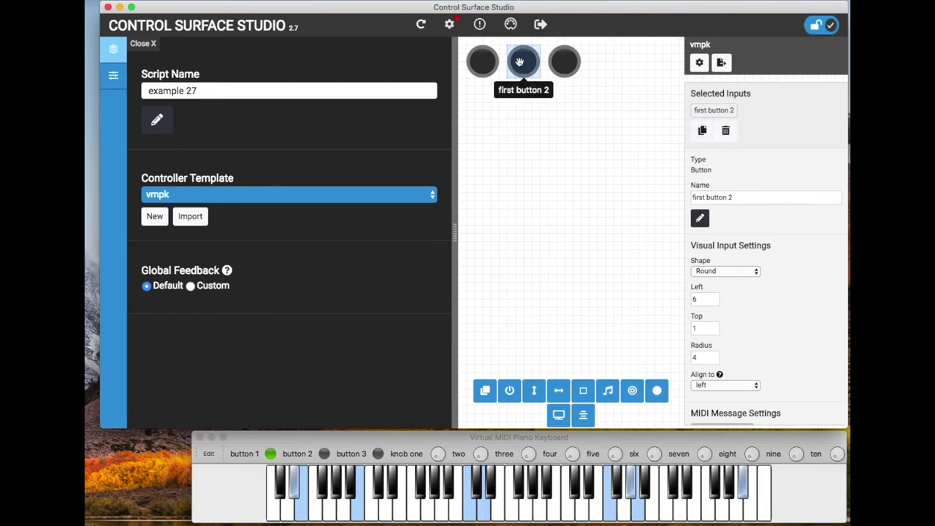
Enable MIDI Learn and teach the second button from VMPK button 2
left_click(482, 61)
left_click(523, 63)
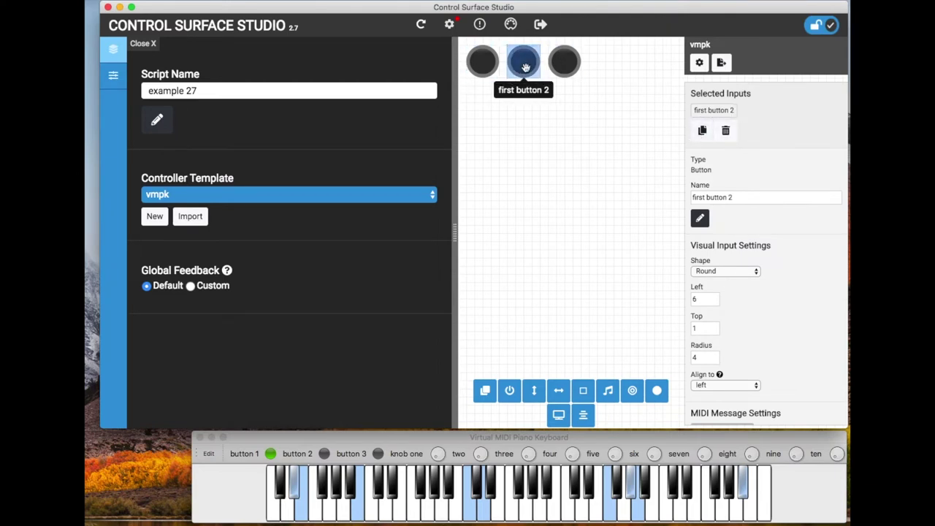
left_click(565, 63)
left_click(524, 63)
scroll(751, 324, "down", 5)
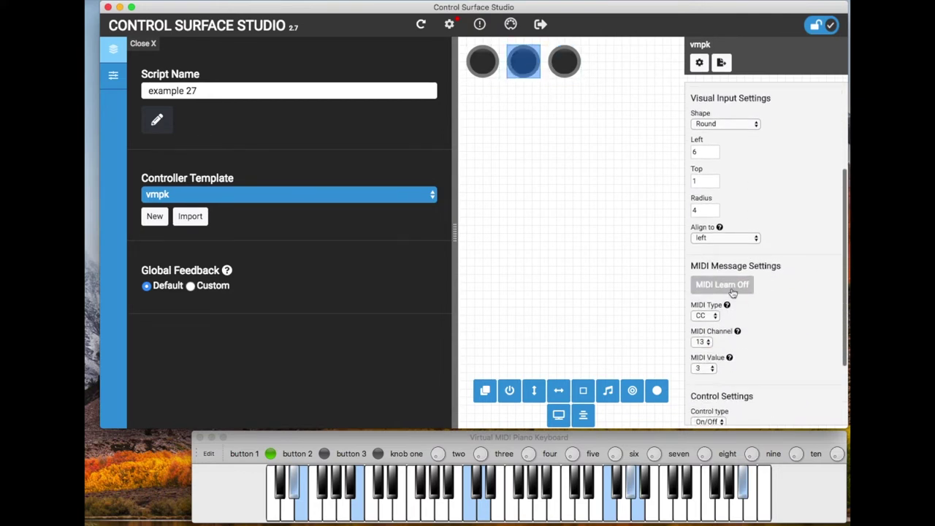
left_click(723, 285)
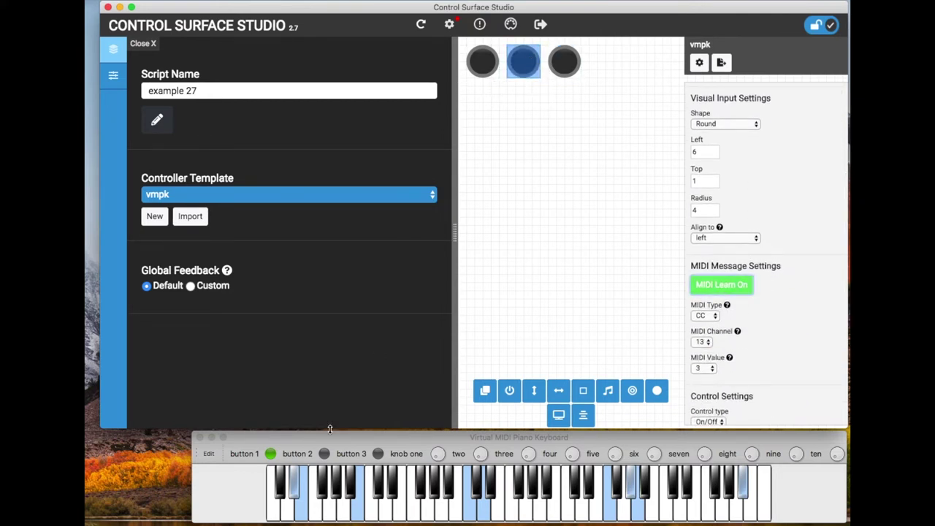
left_click(325, 454)
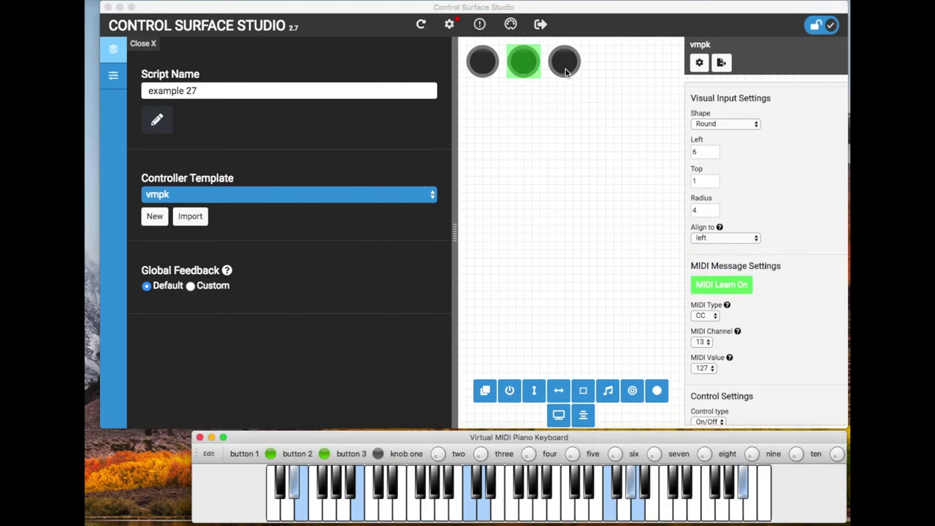
Teach the third button from VMPK button 3
left_click(566, 71)
left_click(566, 72)
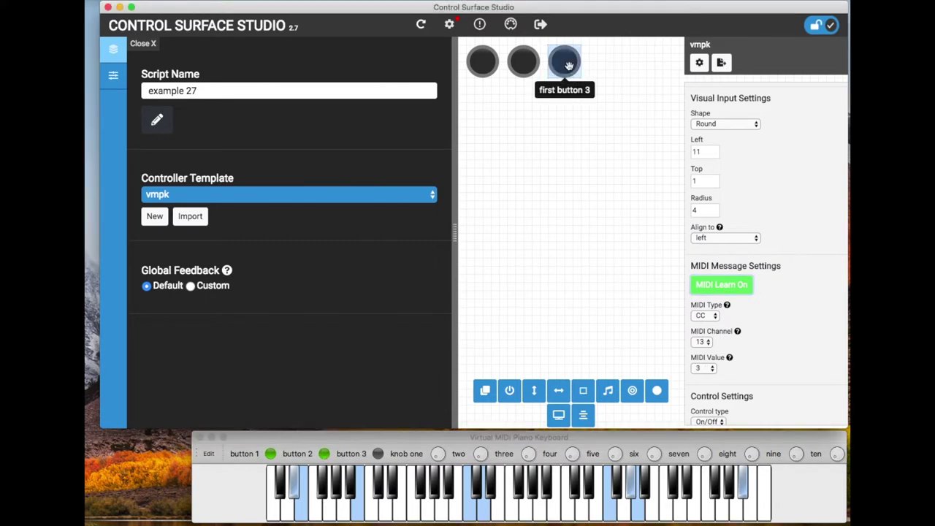
left_click(378, 454)
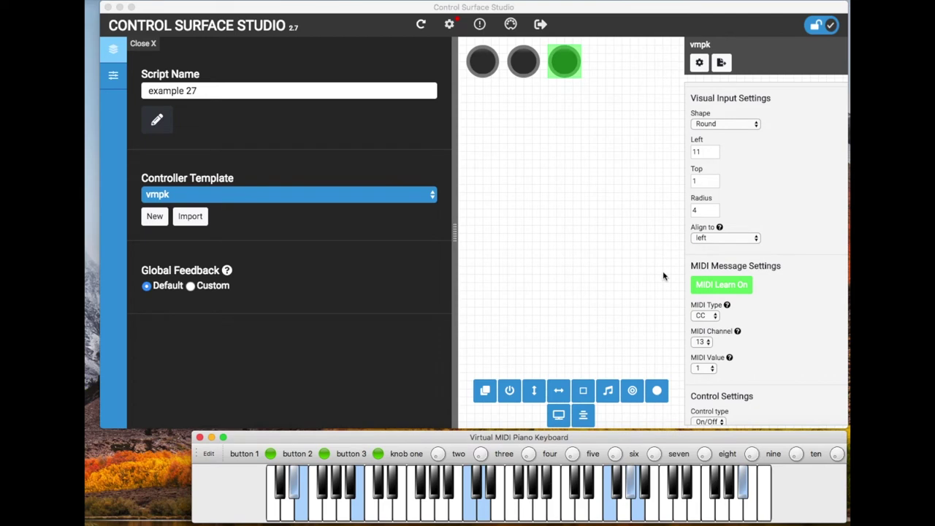
left_click(815, 321)
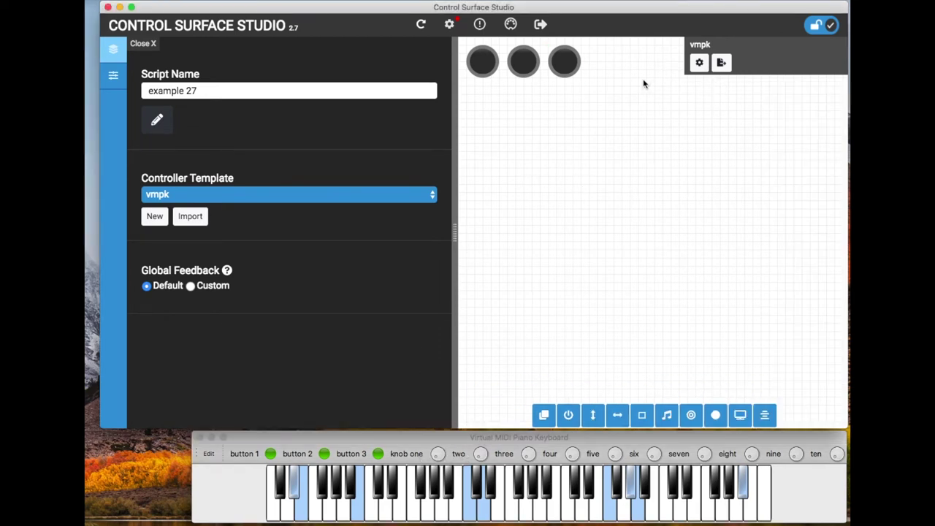
left_click(567, 66)
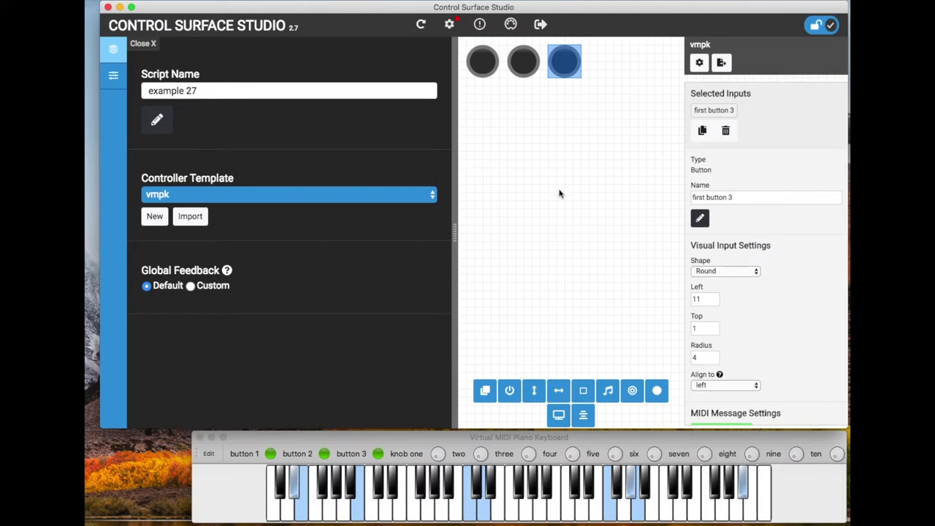
Add Knob 4 beneath the first button and duplicate it into Knob 5 and Knob 6
left_click(509, 390)
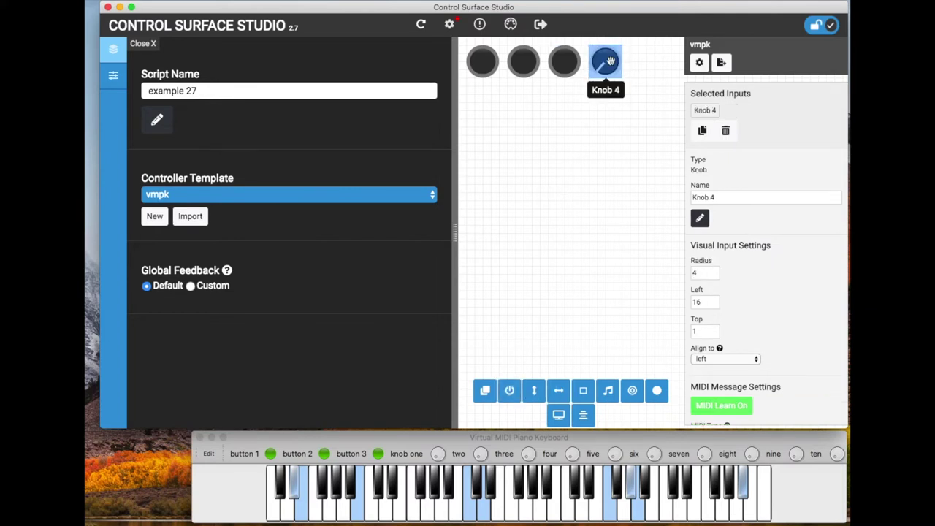
left_click_drag(610, 58, 489, 98)
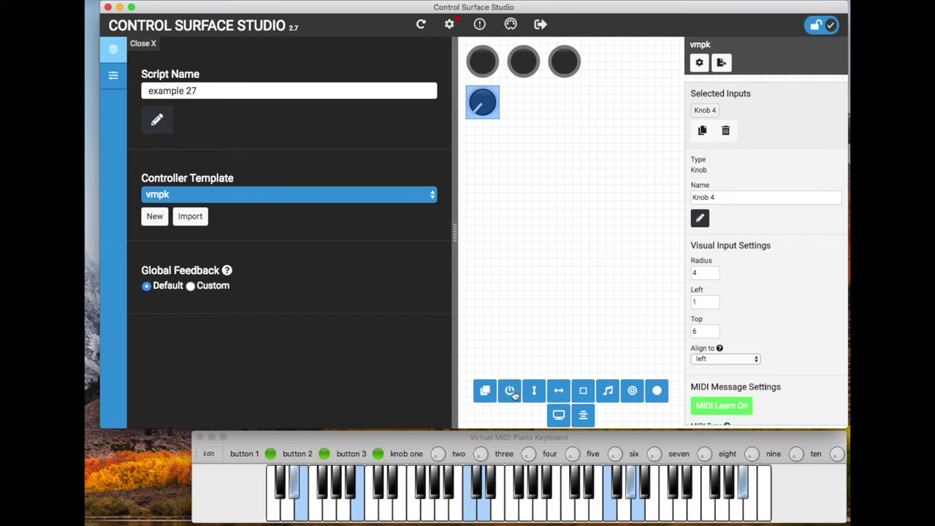
left_click(702, 130)
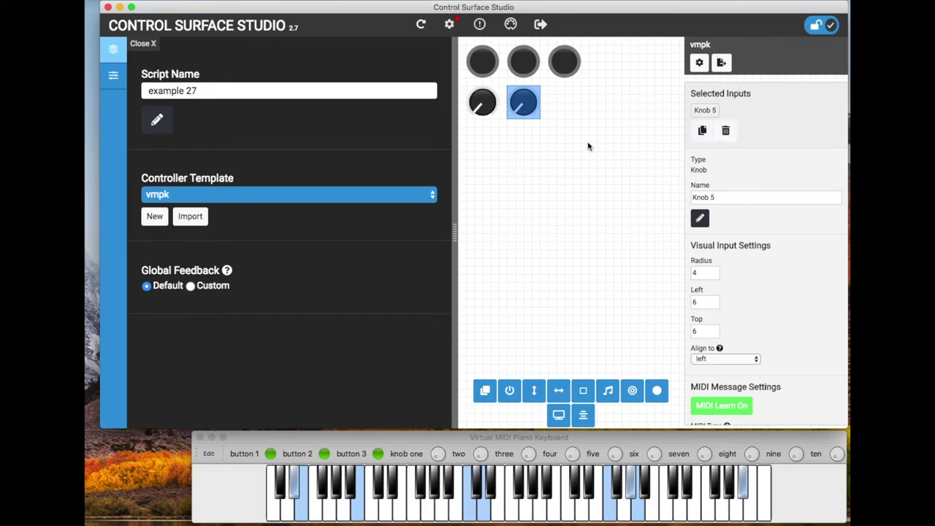
left_click(702, 130)
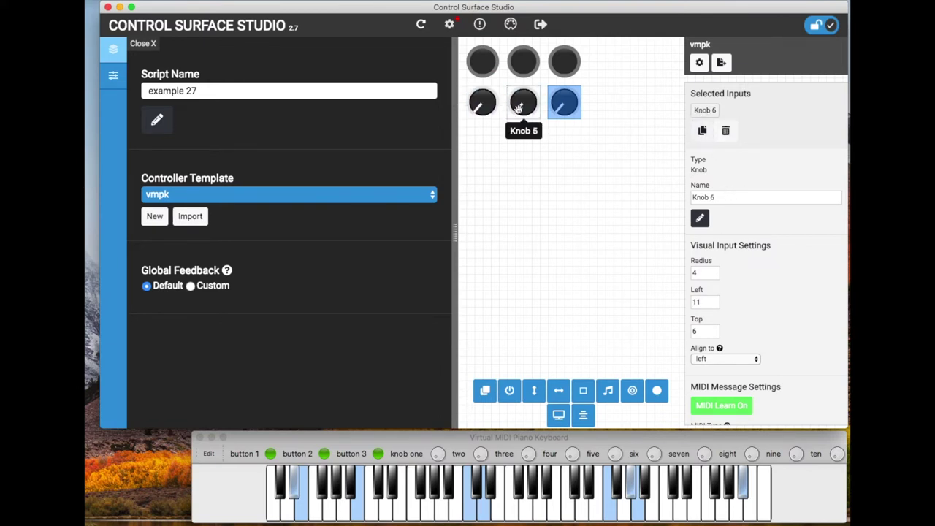
left_click(480, 102)
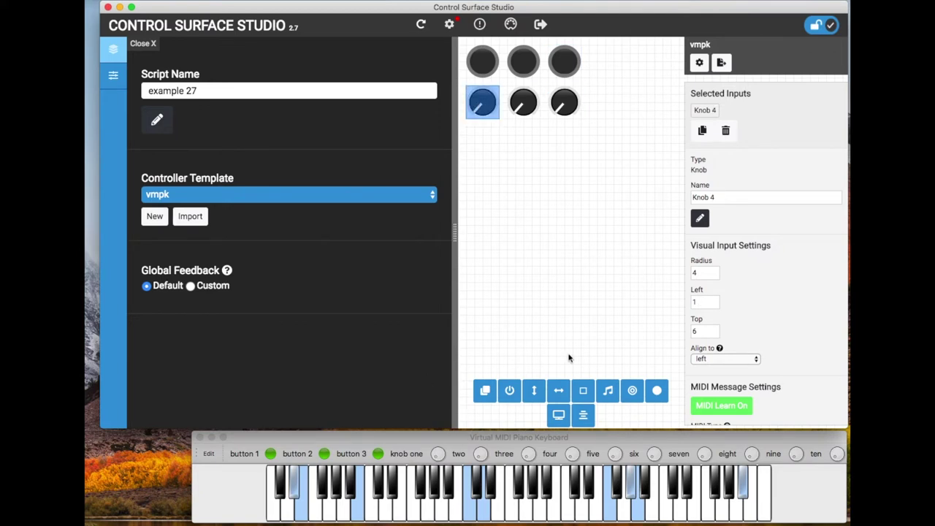
scroll(764, 302, "down", 5)
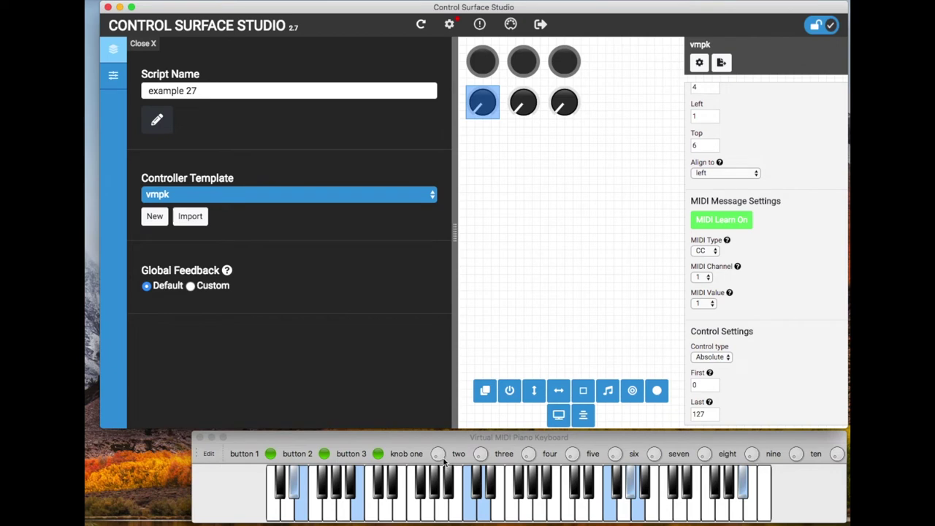
Teach Knobs 4, 5 and 6 the MIDI from VMPK knobs one, two and three
left_click_drag(436, 456, 453, 422)
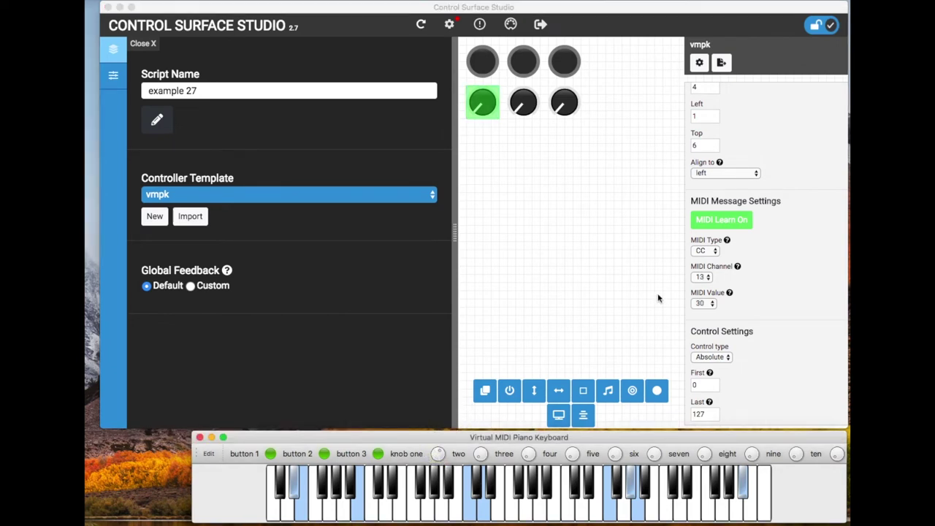
left_click(523, 102)
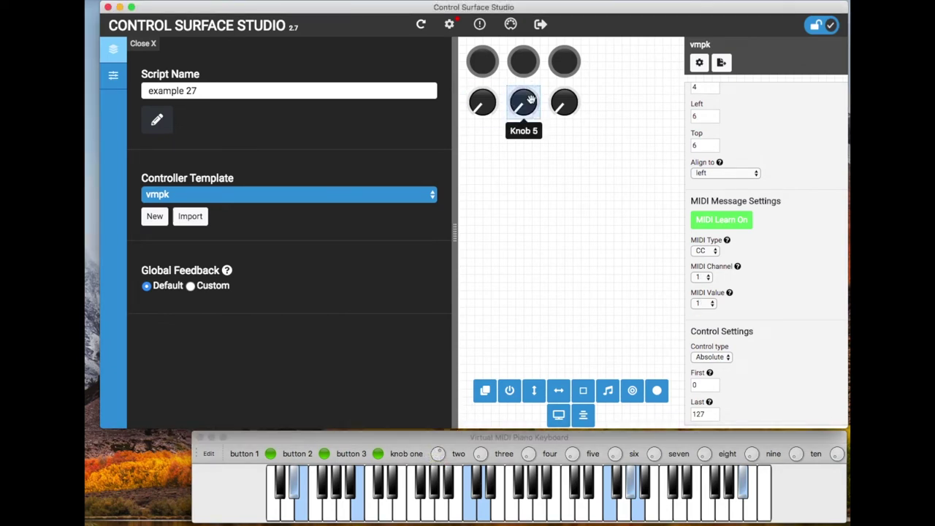
left_click_drag(483, 454, 493, 314)
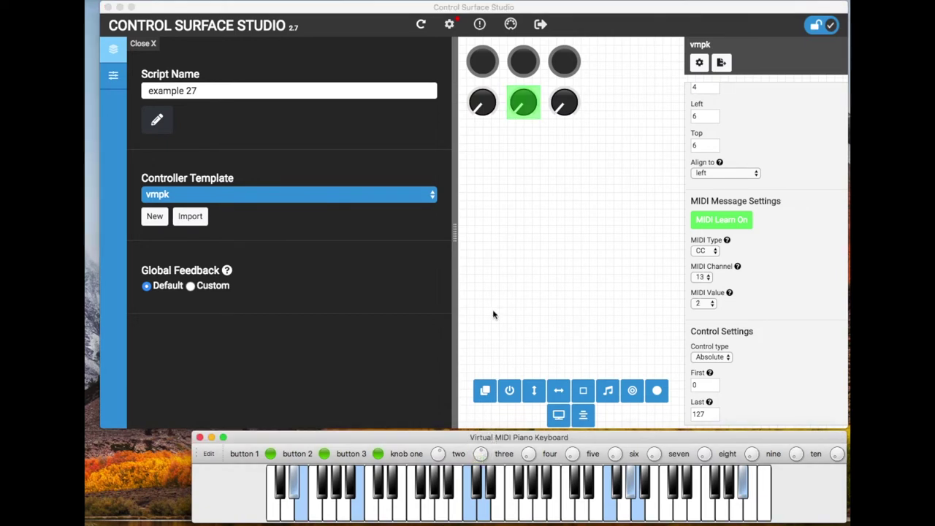
left_click(564, 103)
left_click(563, 103)
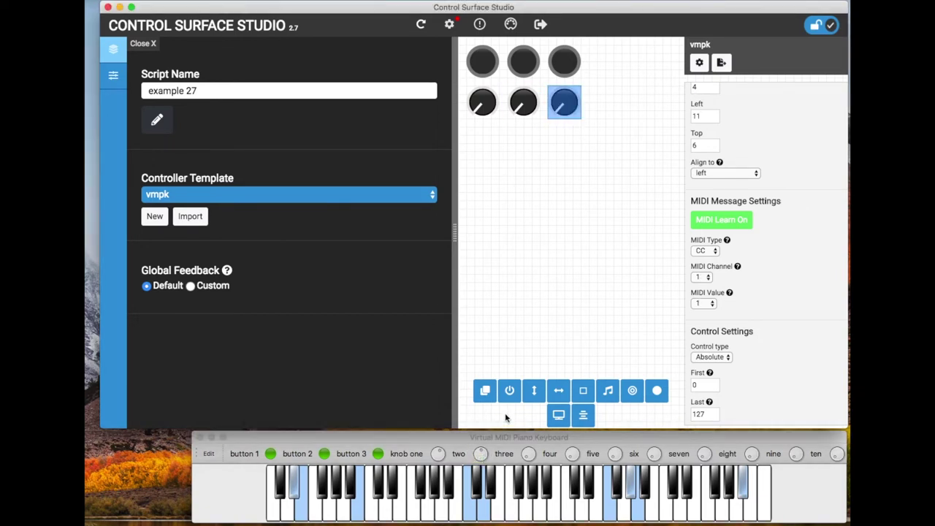
left_click_drag(527, 454, 537, 431)
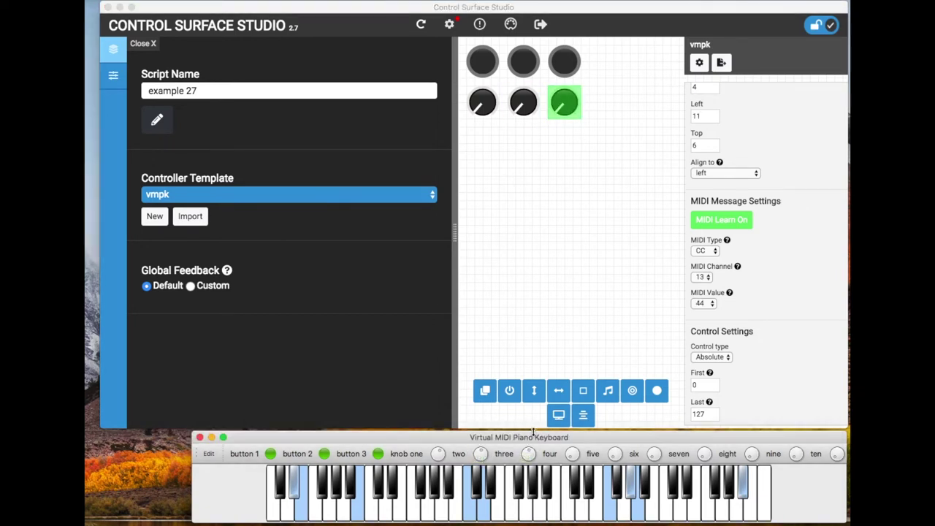
Turn MIDI Learn off and move the VMPK knobs to test the learned knobs
left_click(709, 220)
left_click(708, 220)
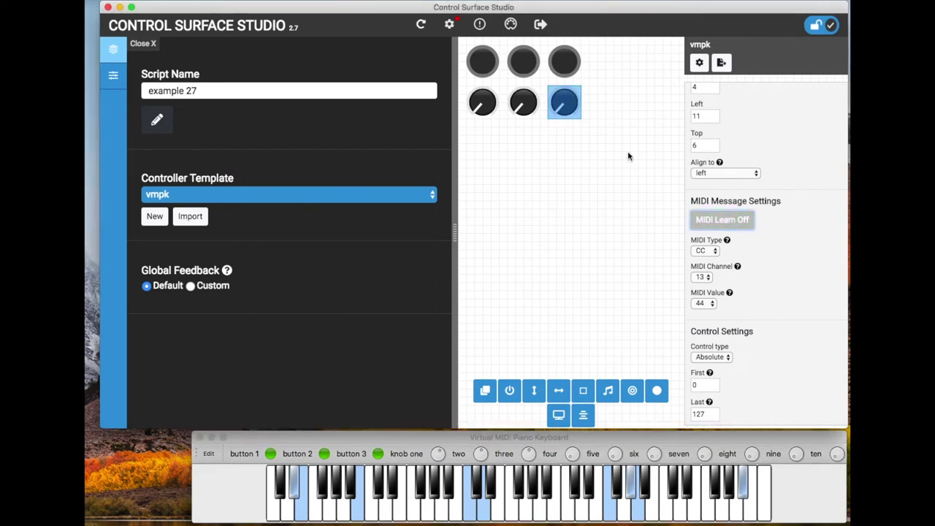
left_click_drag(438, 453, 536, 434)
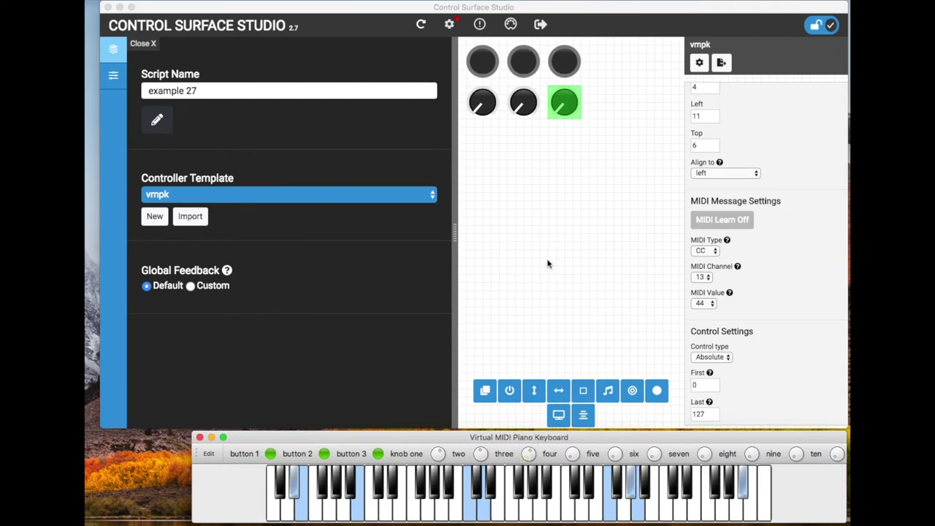
left_click(635, 212)
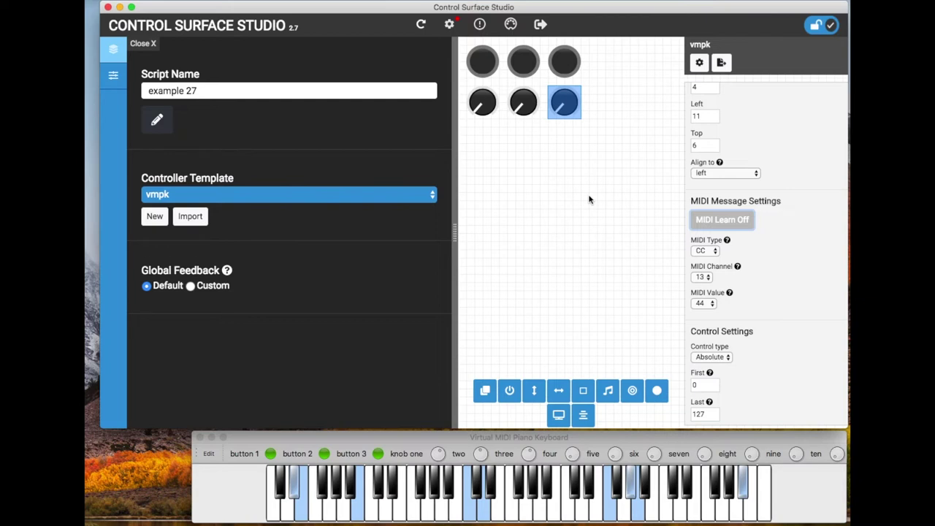
Select all three buttons and three knobs and move them away from the corner
left_click(523, 102, "shift")
left_click(482, 102, "shift")
left_click(482, 61, "shift")
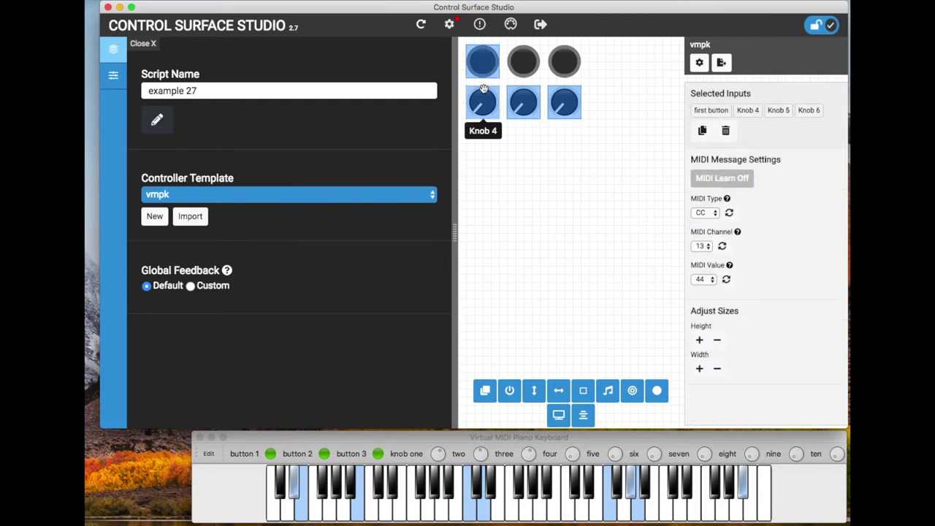
left_click(523, 62, "shift")
left_click(569, 64, "shift")
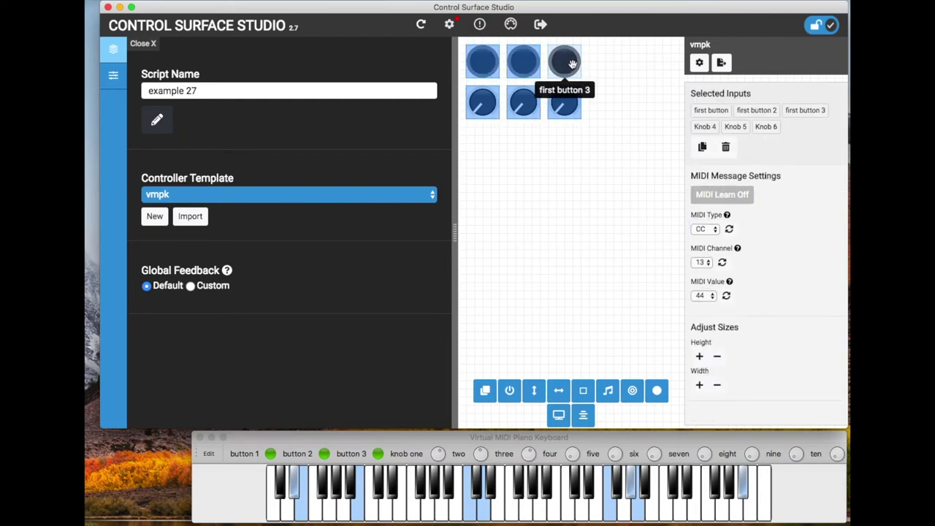
left_click_drag(484, 60, 525, 181)
Add Container 7 behind the six controls and size it 16 wide by 11 high
left_click(485, 390)
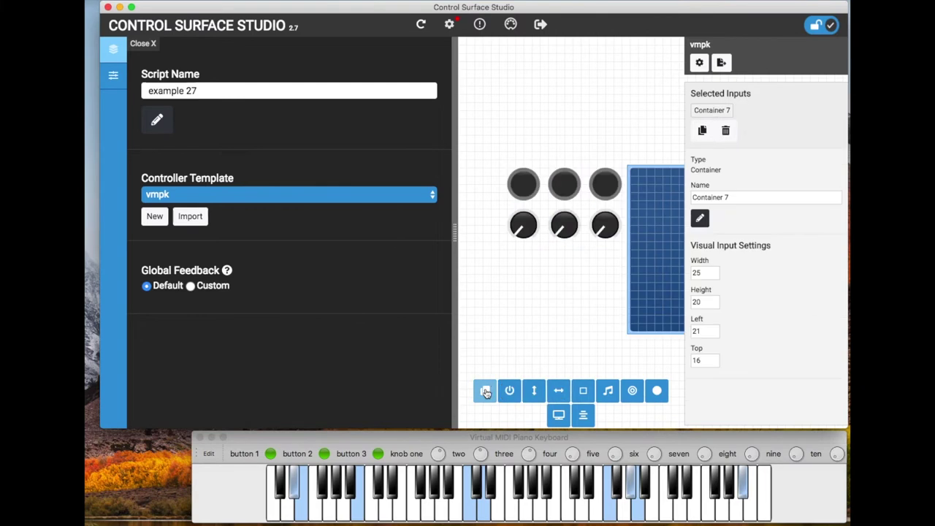
left_click_drag(650, 216, 521, 209)
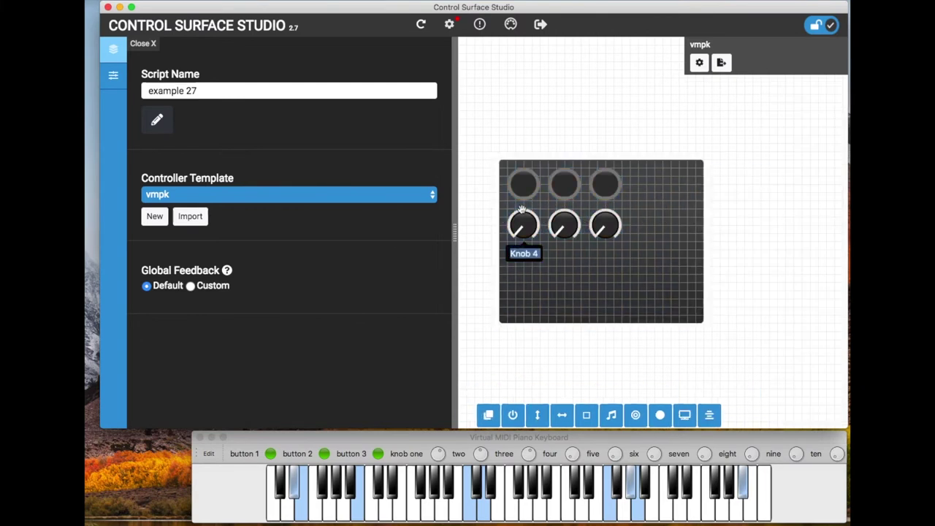
left_click(551, 263)
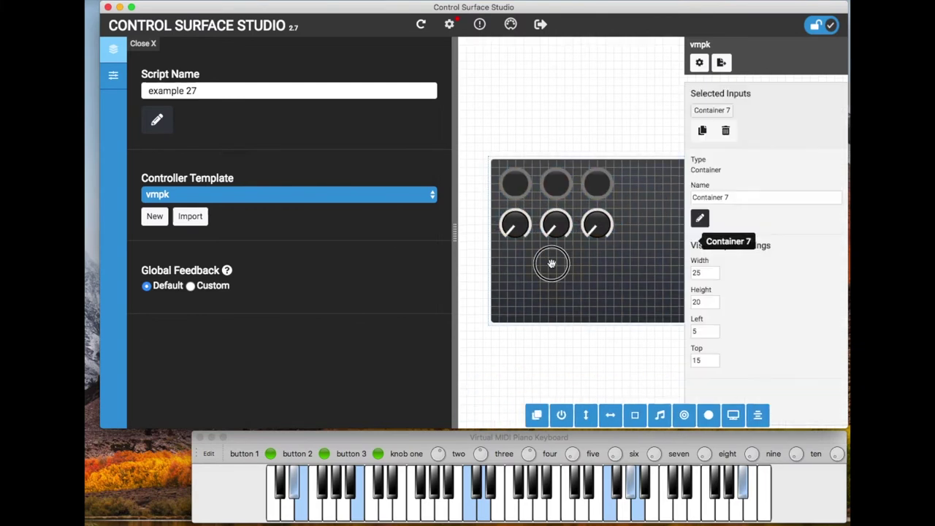
left_click(714, 275)
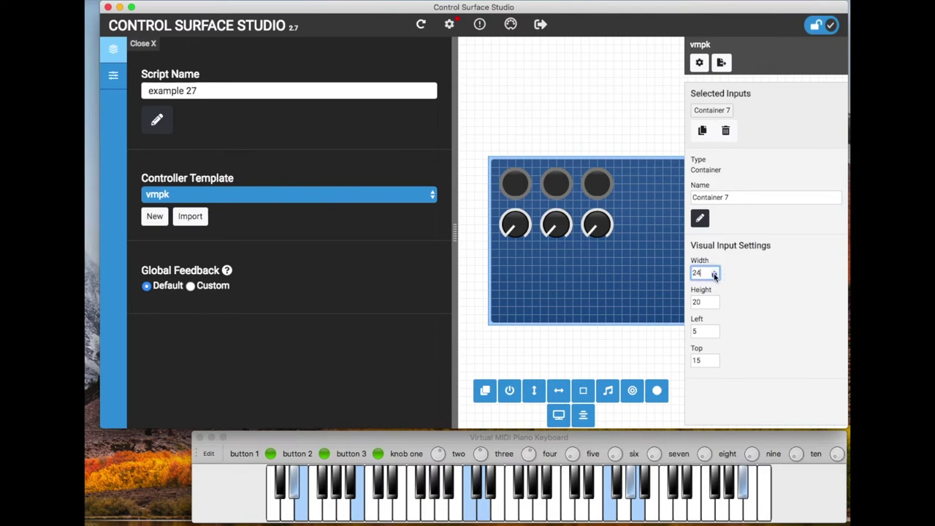
left_click(715, 275)
left_click(714, 275)
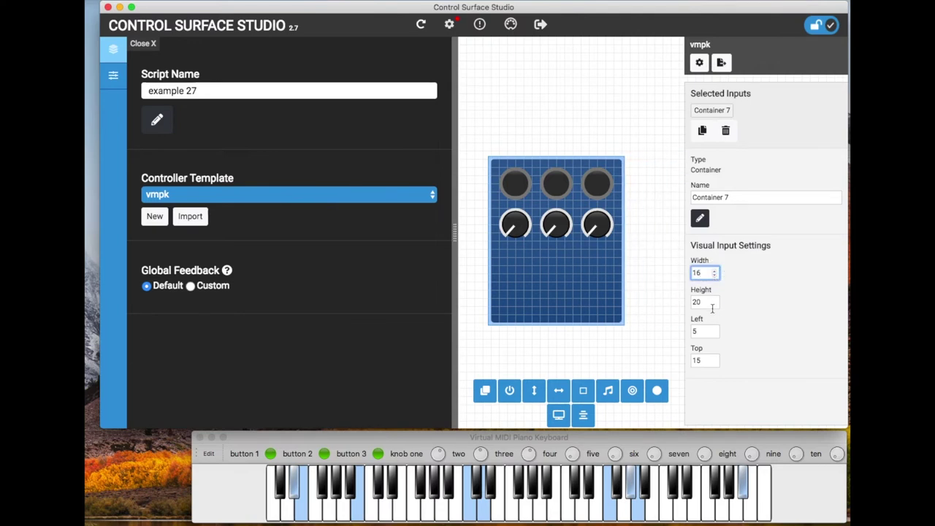
left_click(715, 305)
left_click(715, 305)
left_click(715, 305)
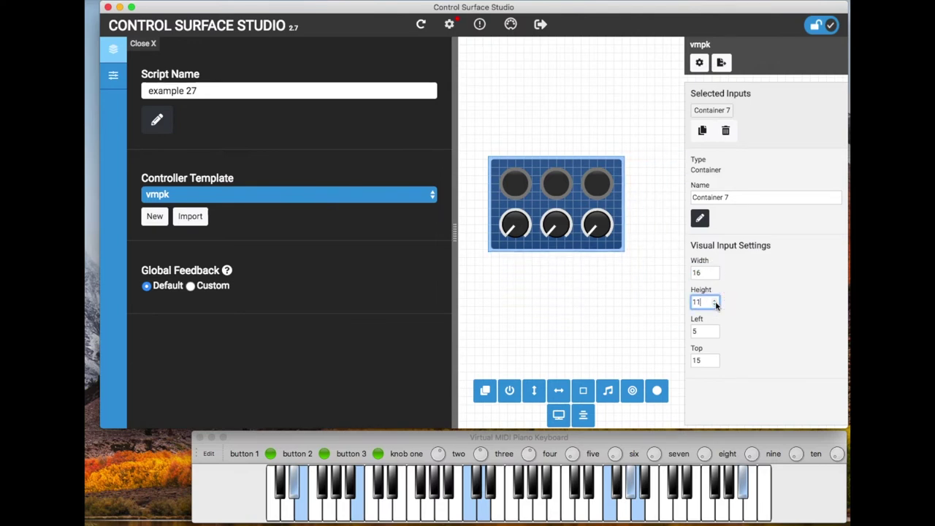
left_click(639, 211)
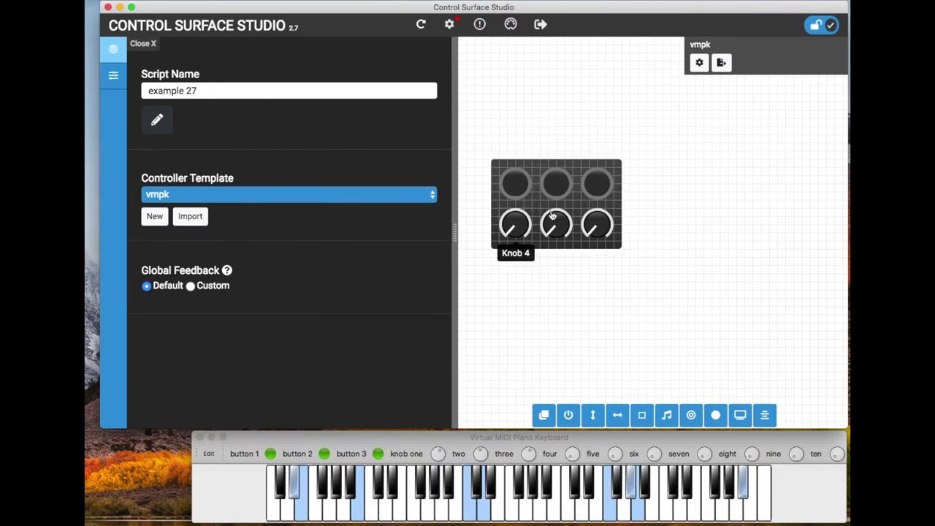
Add Mode 1 to script example 27
left_click(151, 44)
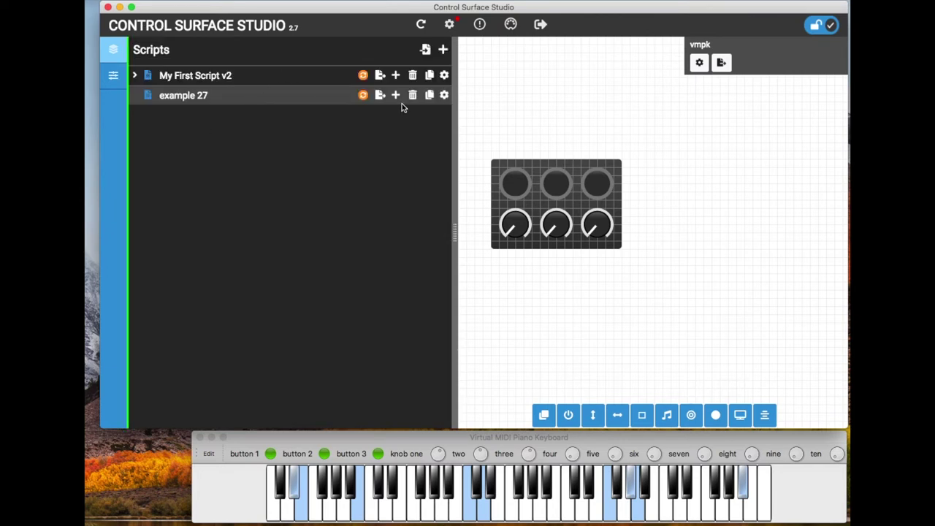
left_click(395, 94)
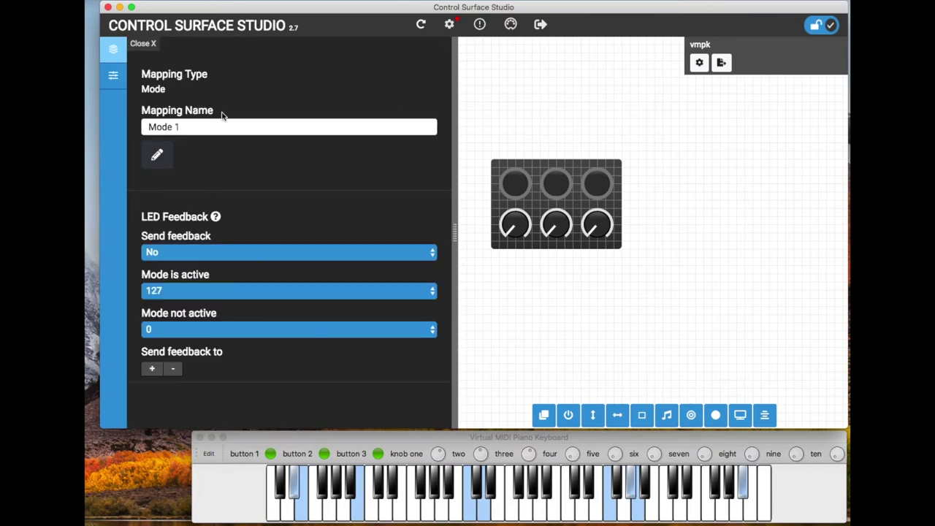
left_click(148, 44)
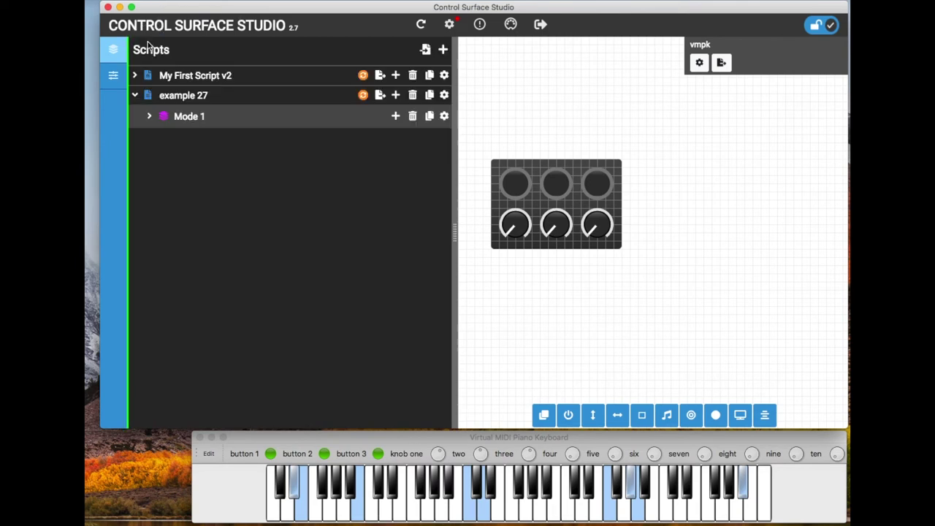
Add Track Selector 1 under Mode 1 with its type set to selected
left_click(395, 116)
scroll(389, 271, "down", 5)
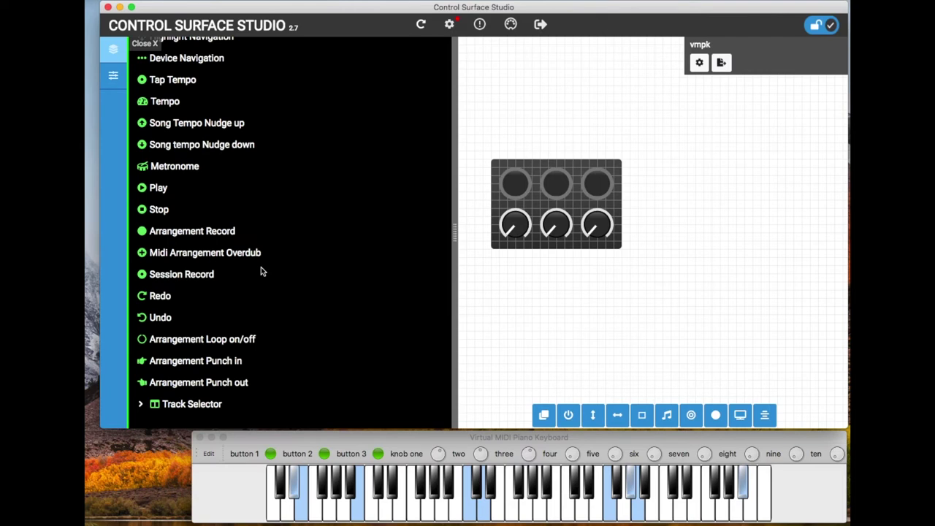
left_click(181, 403)
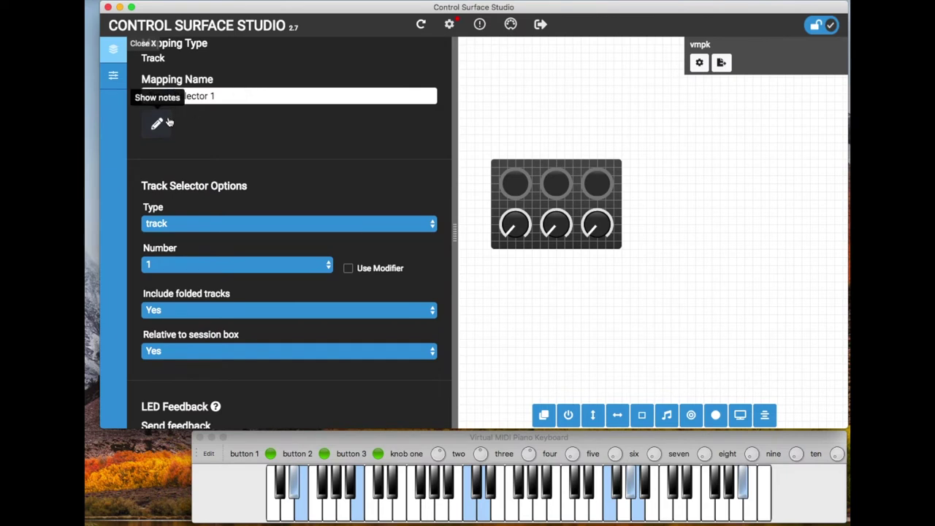
scroll(358, 187, "down", 2)
scroll(342, 182, "down", 1)
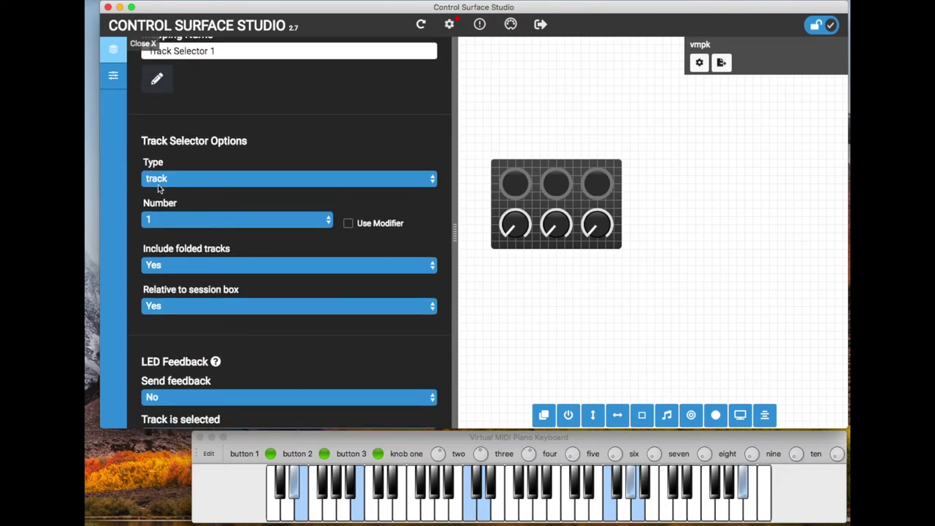
left_click(429, 180)
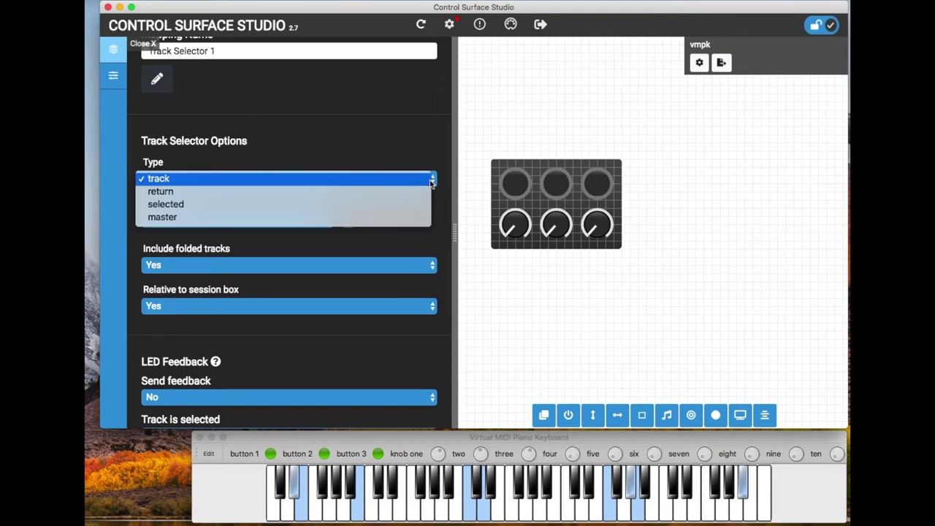
left_click(348, 204)
scroll(348, 202, "up", 4)
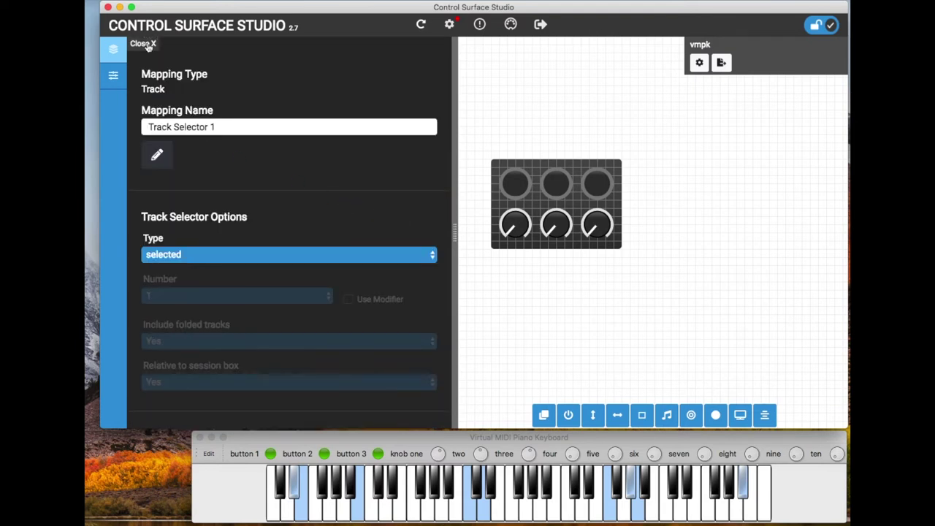
scroll(211, 194, "down", 5)
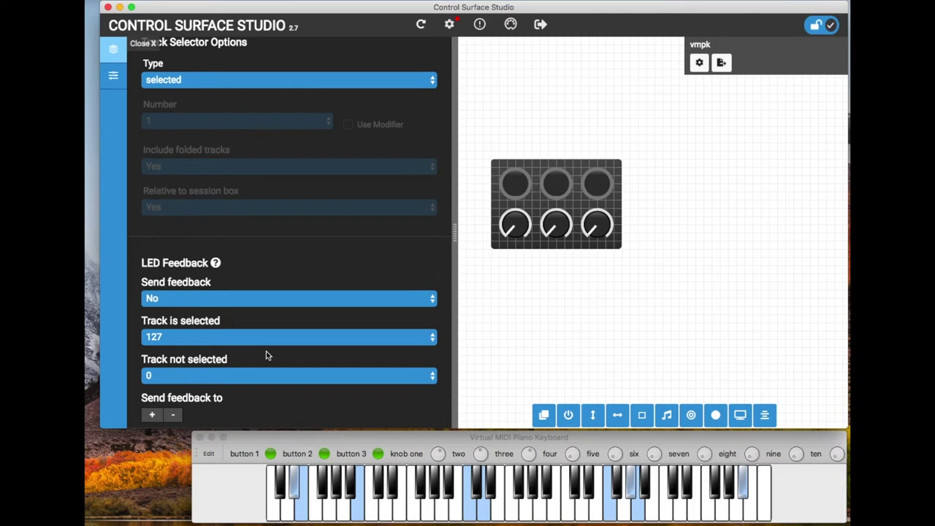
scroll(211, 277, "up", 5)
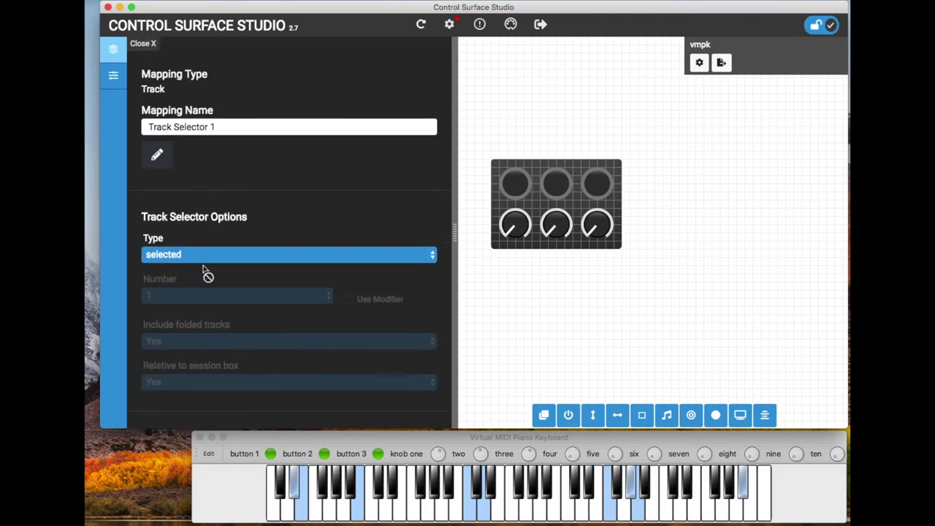
left_click(144, 44)
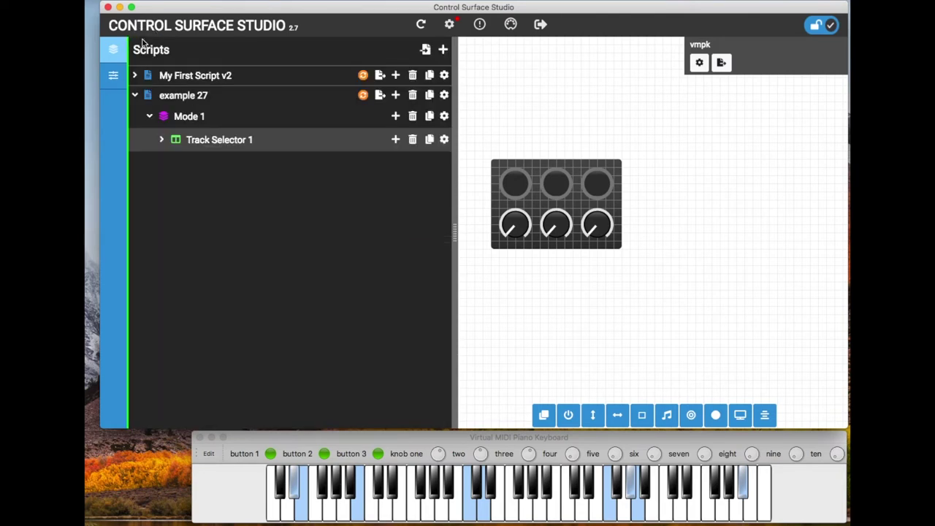
left_click(396, 140)
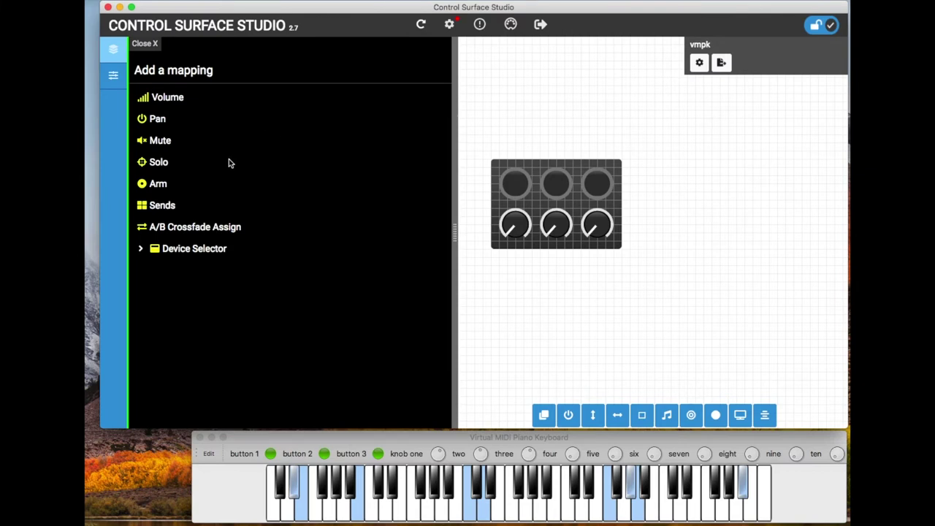
Add Mute 1 under Track Selector 1, driven by first button
left_click(157, 140)
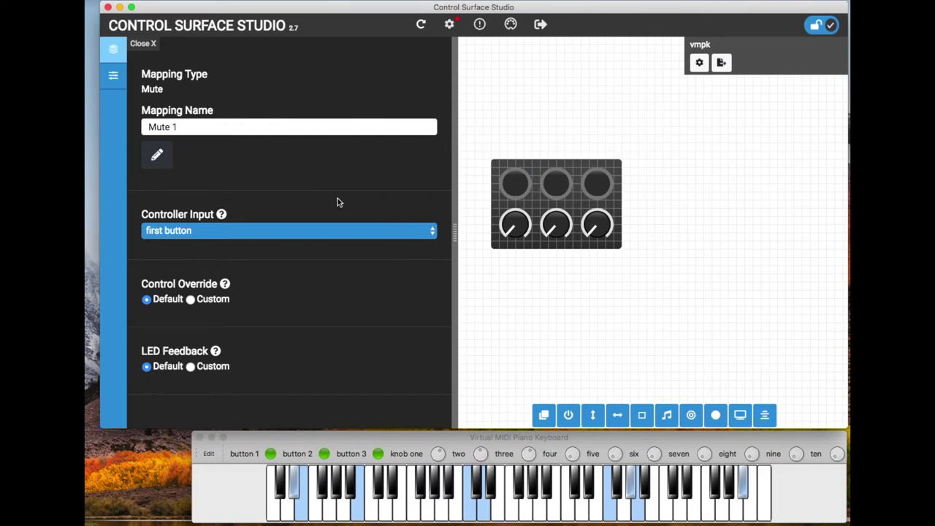
left_click(246, 236)
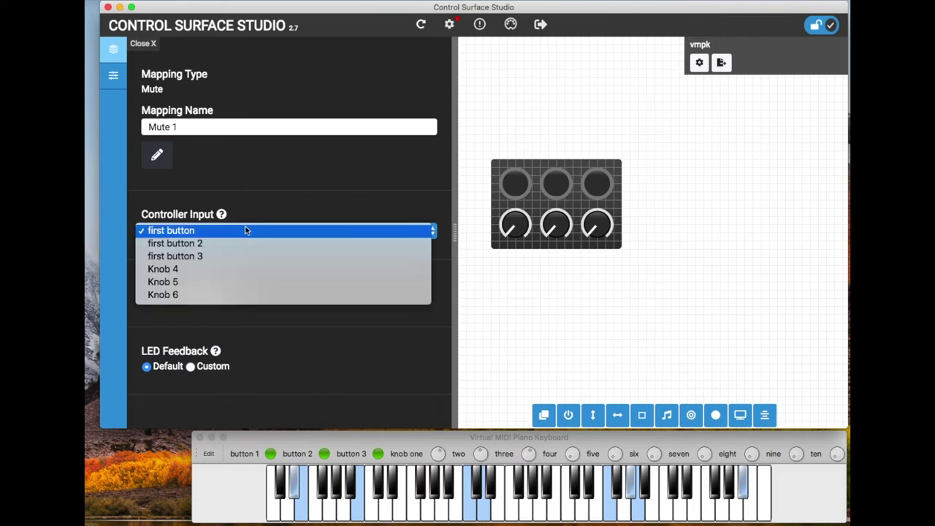
left_click(187, 230)
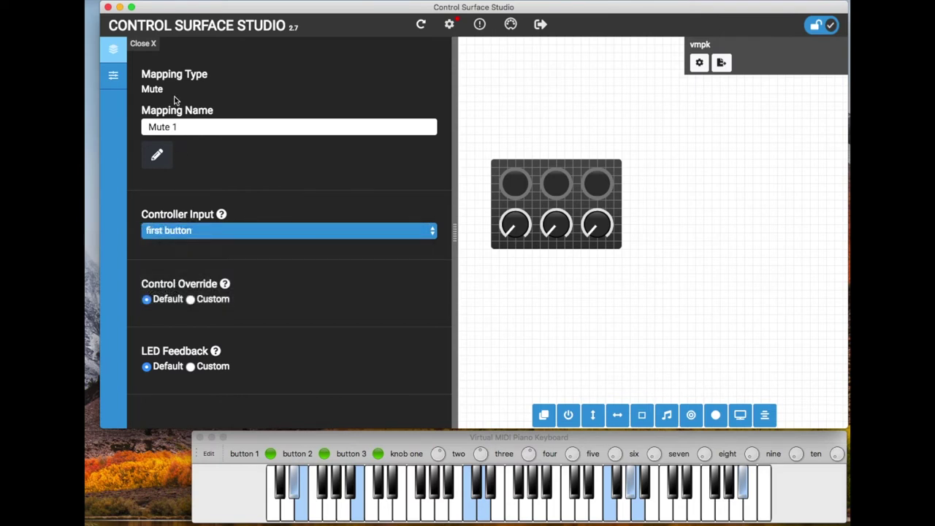
left_click(146, 45)
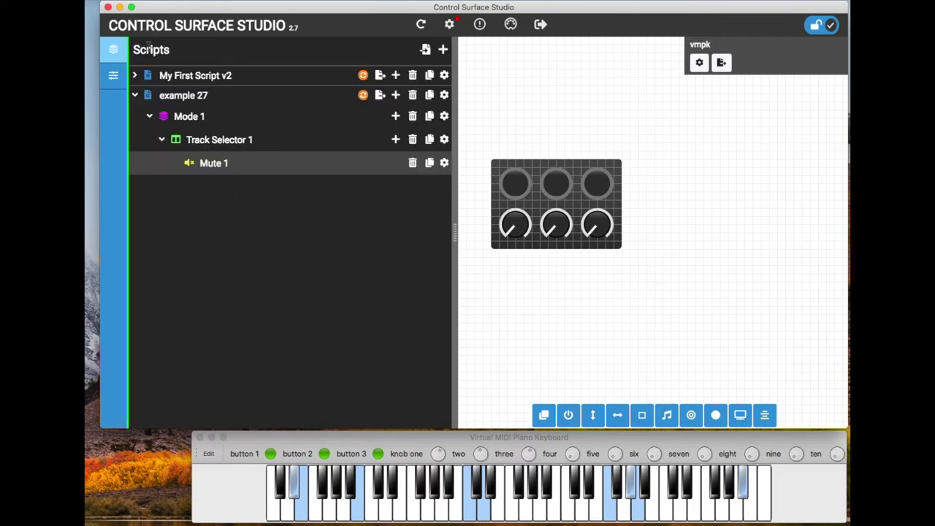
Add Arm 1 under Track Selector 1, driven by first button 2
left_click(396, 140)
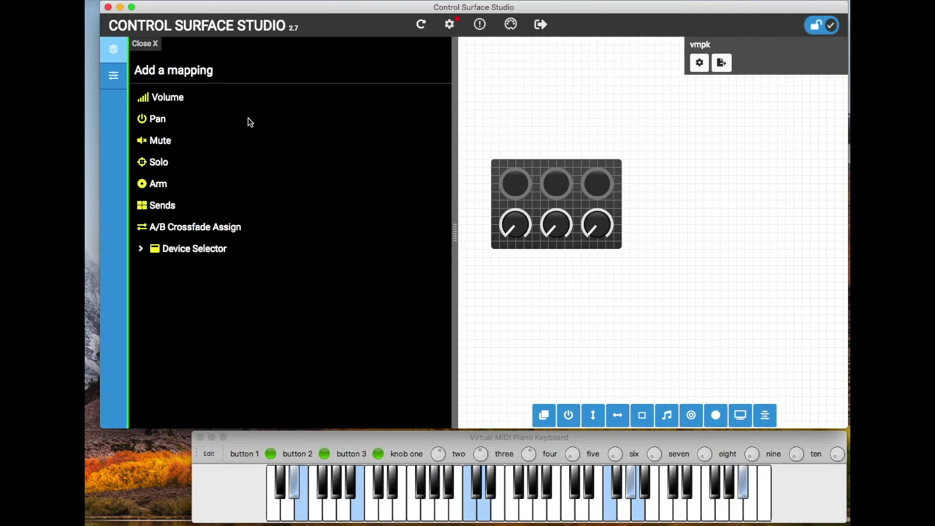
left_click(157, 185)
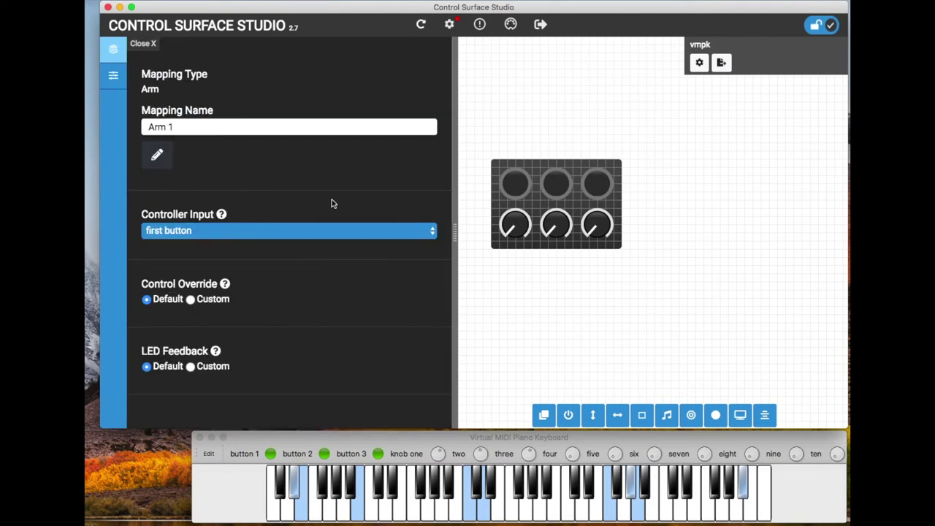
left_click(340, 224)
left_click(341, 242)
left_click(144, 44)
Add Solo 1 under Track Selector 1, driven by first button 3
left_click(395, 139)
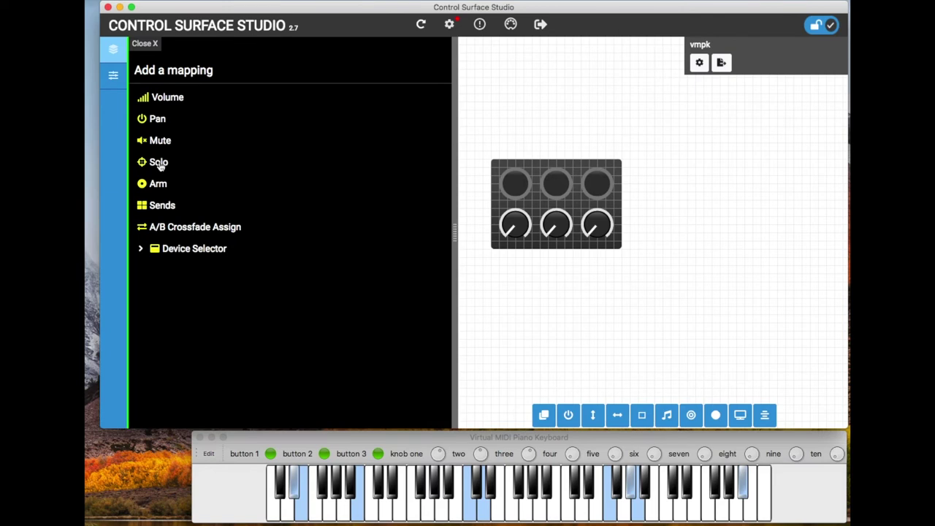
left_click(158, 163)
left_click(352, 233)
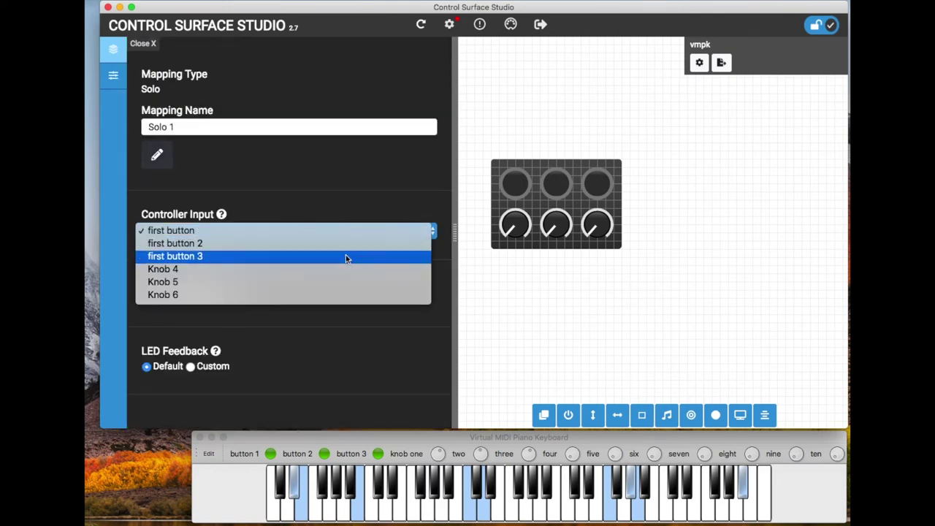
left_click(344, 254)
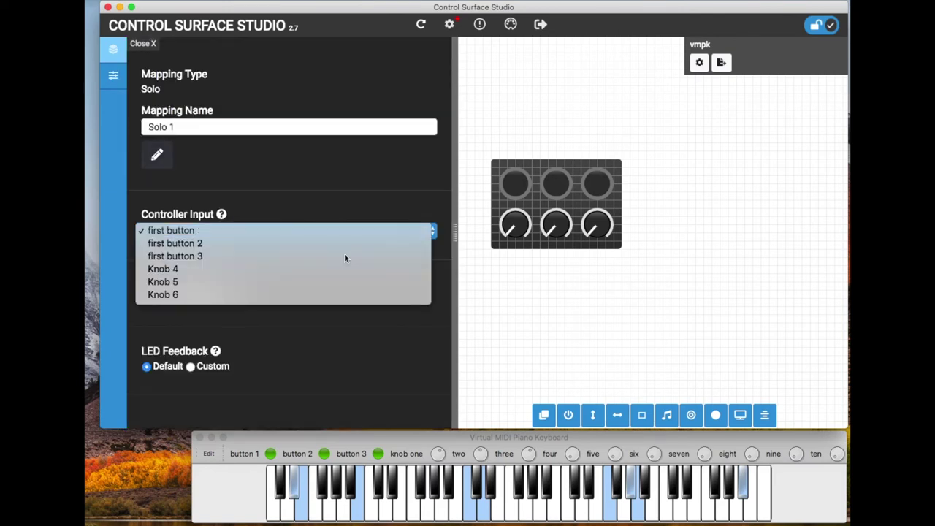
left_click(144, 43)
left_click(396, 140)
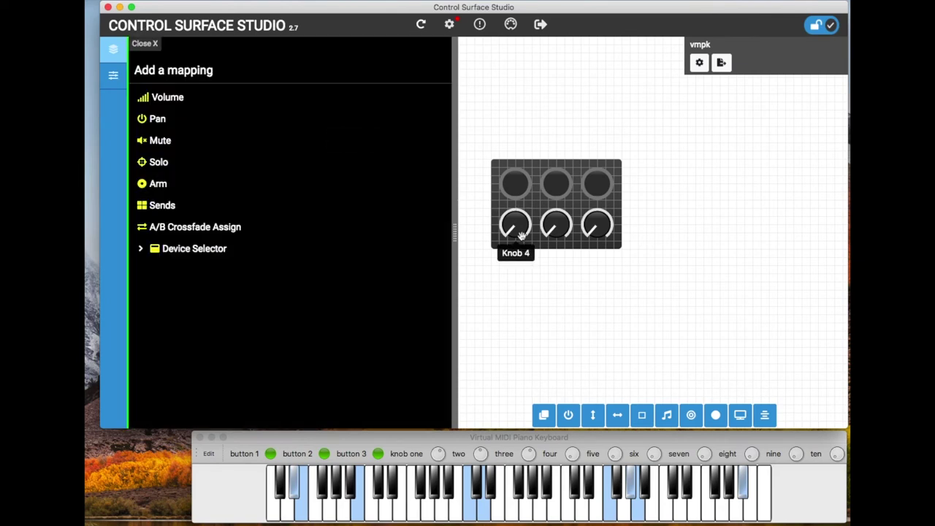
Add Volume 1 under Track Selector 1, controlled by Knob 4
left_click(166, 103)
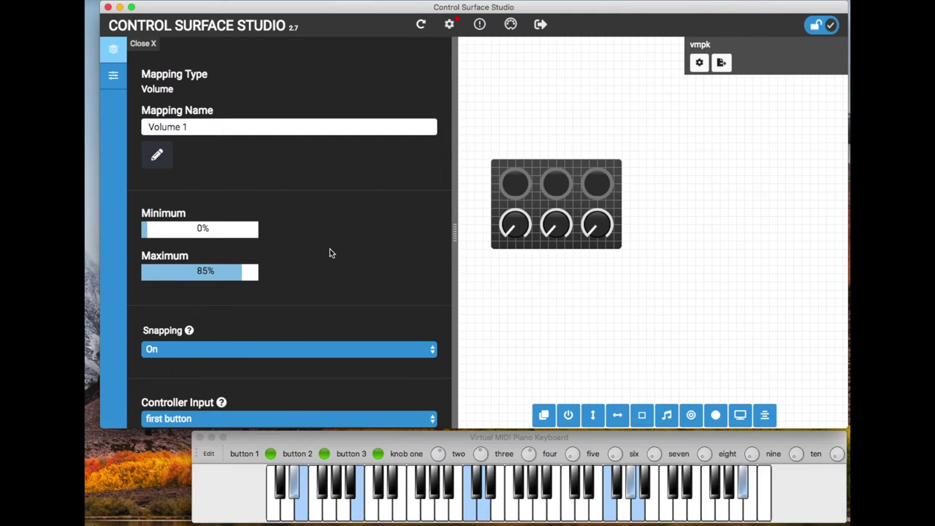
scroll(290, 319, "down", 3)
left_click(288, 327)
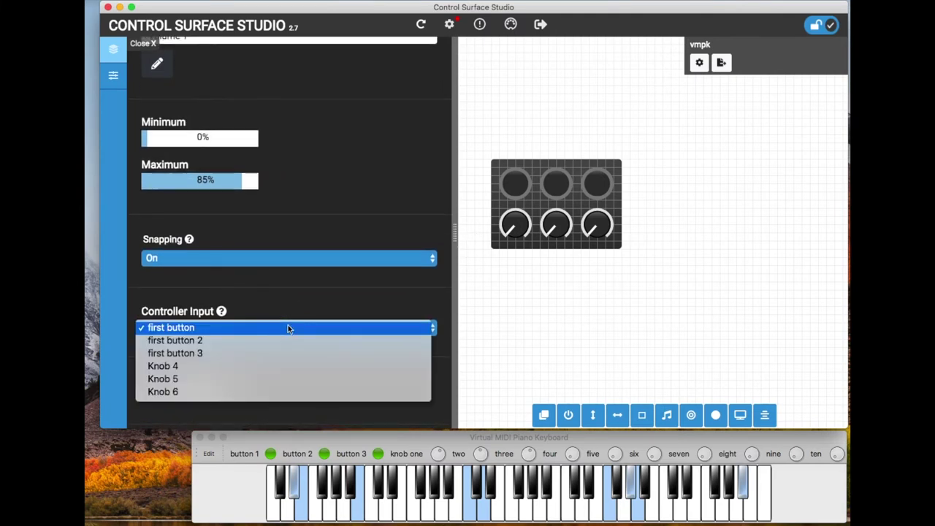
left_click(270, 365)
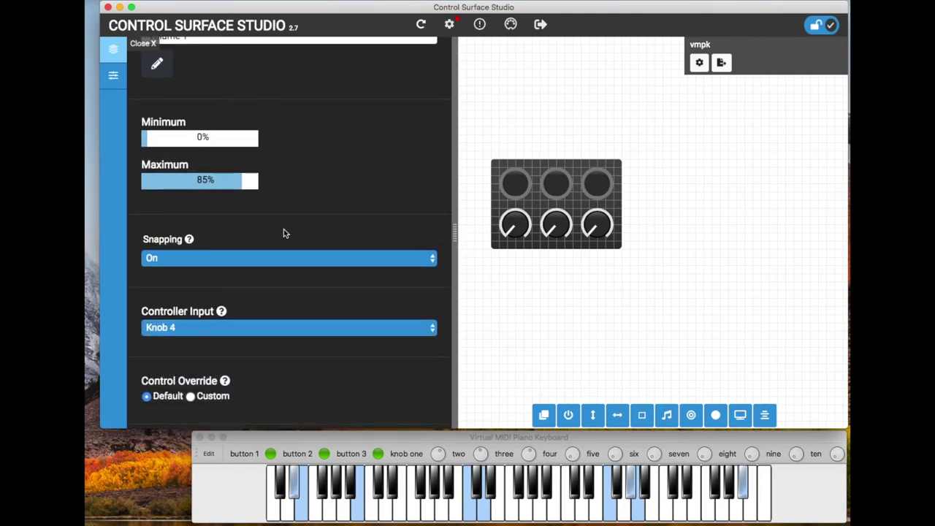
scroll(284, 230, "up", 3)
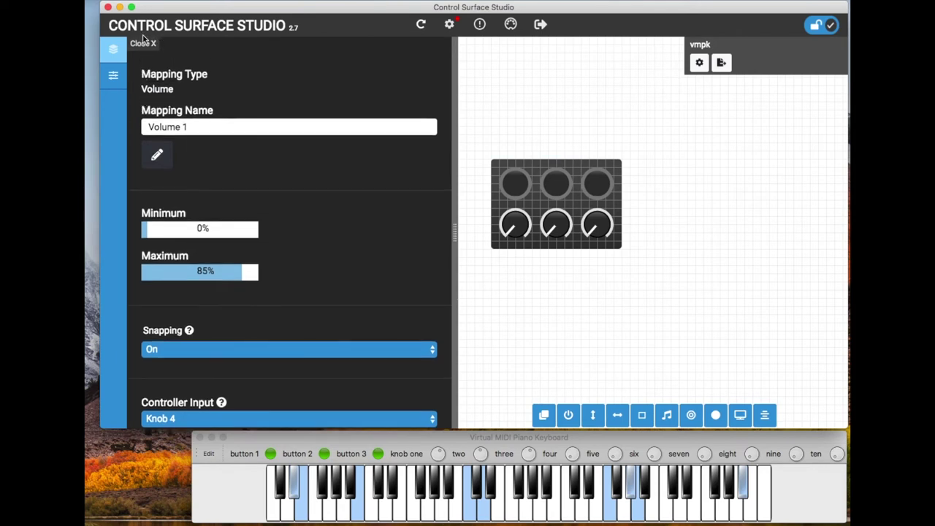
left_click(144, 42)
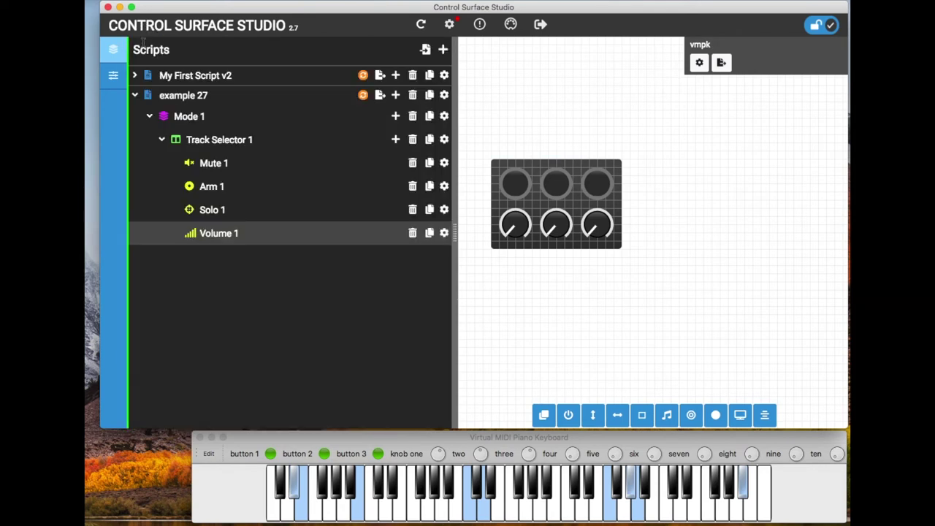
Add Pan 1 under Track Selector 1, controlled by Knob 5
left_click(395, 140)
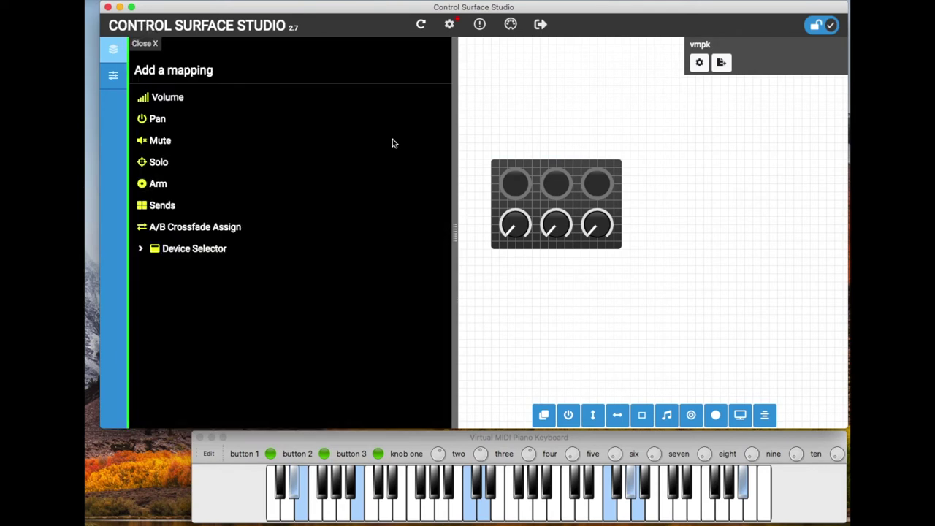
left_click(157, 119)
scroll(297, 276, "down", 3)
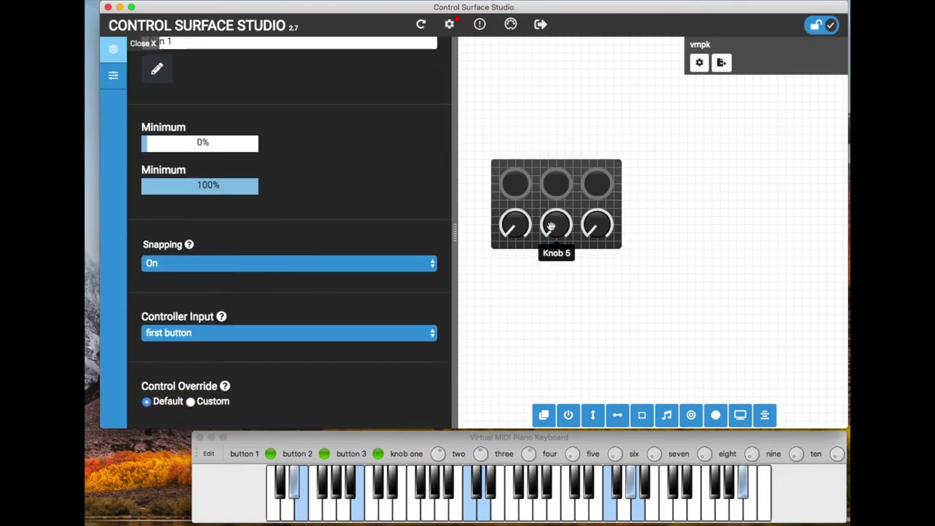
left_click(371, 333)
left_click(360, 380)
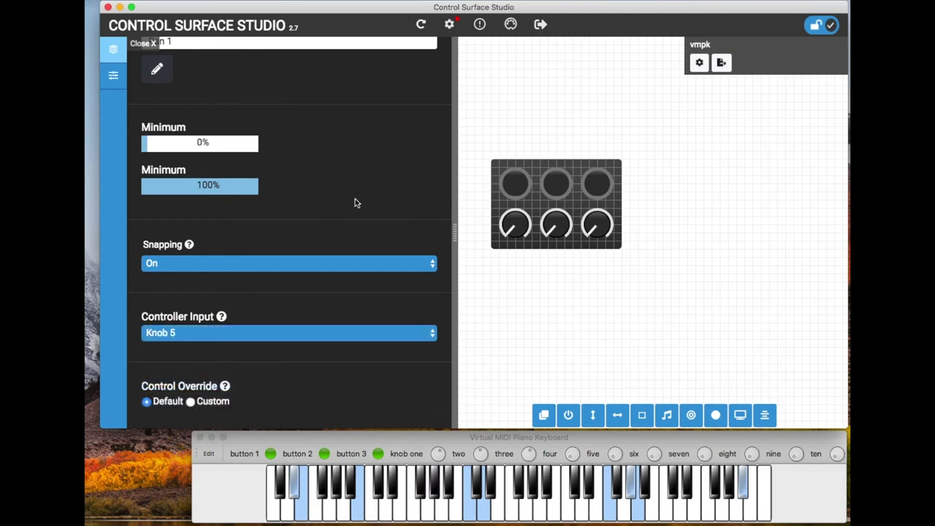
scroll(355, 198, "up", 3)
left_click(142, 44)
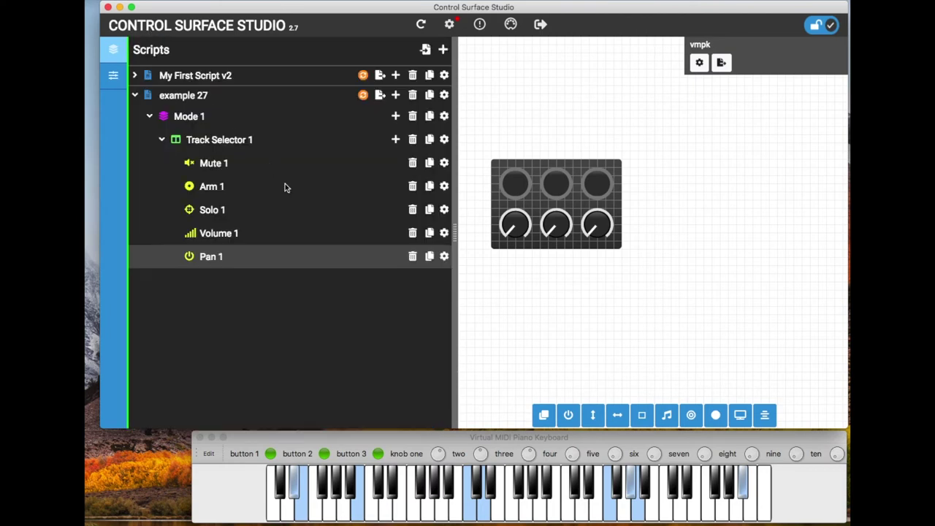
left_click(395, 137)
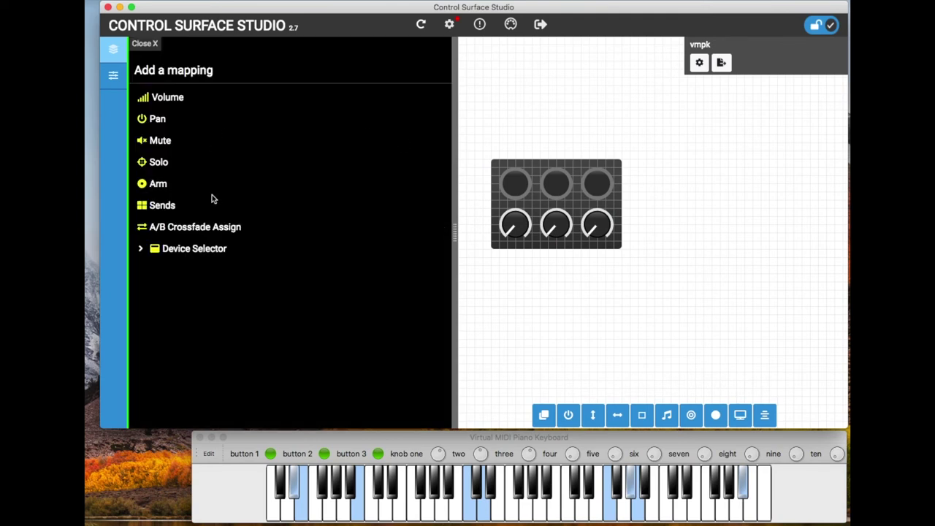
Add Sends 1 under Track Selector 1 with the number of sends left at one
left_click(168, 206)
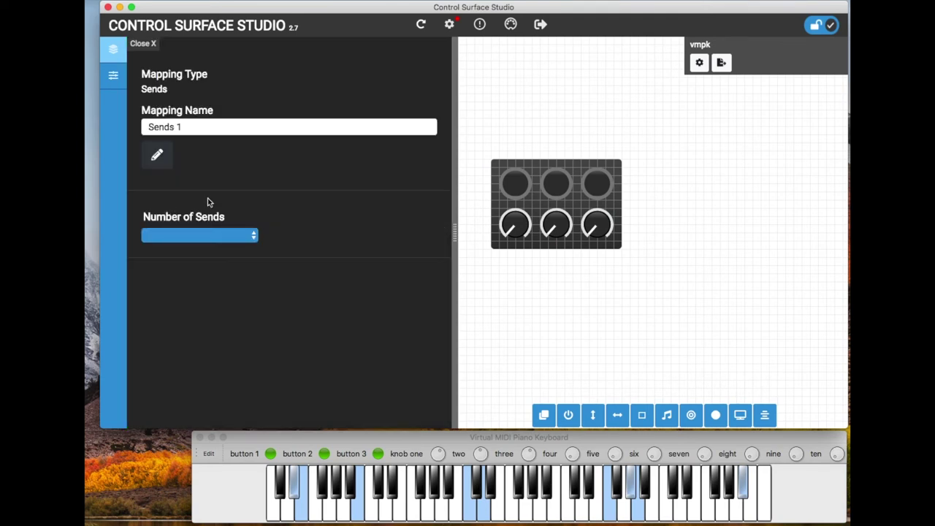
left_click(253, 235)
left_click(287, 301)
left_click(146, 44)
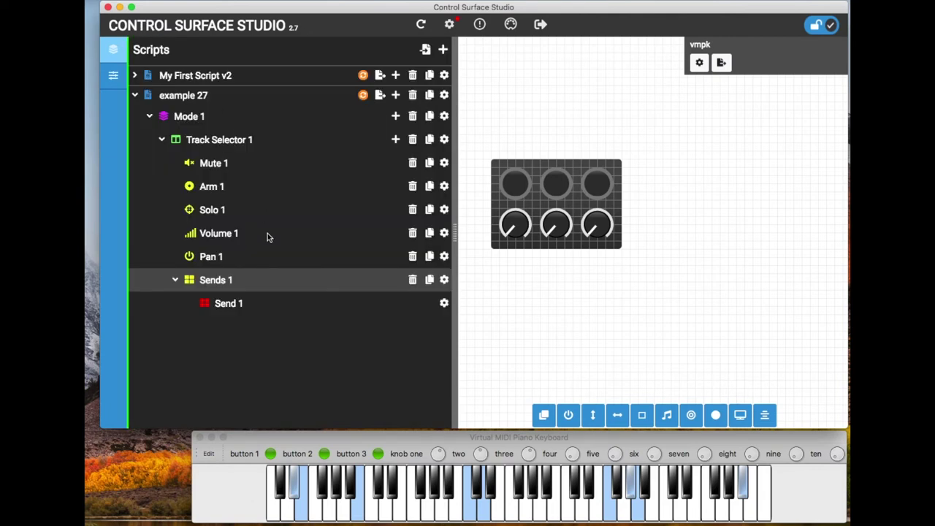
Set Send 1's controller input to Knob 6
left_click(444, 303)
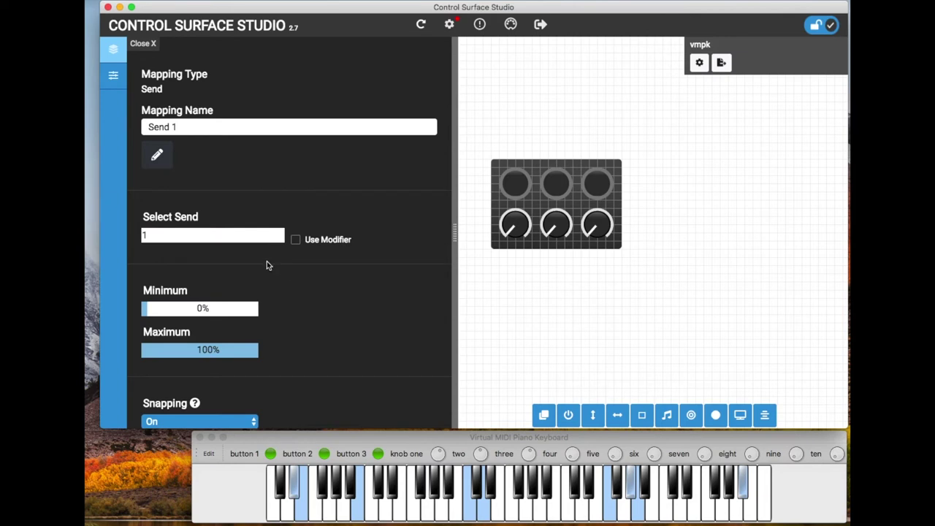
scroll(267, 265, "down", 4)
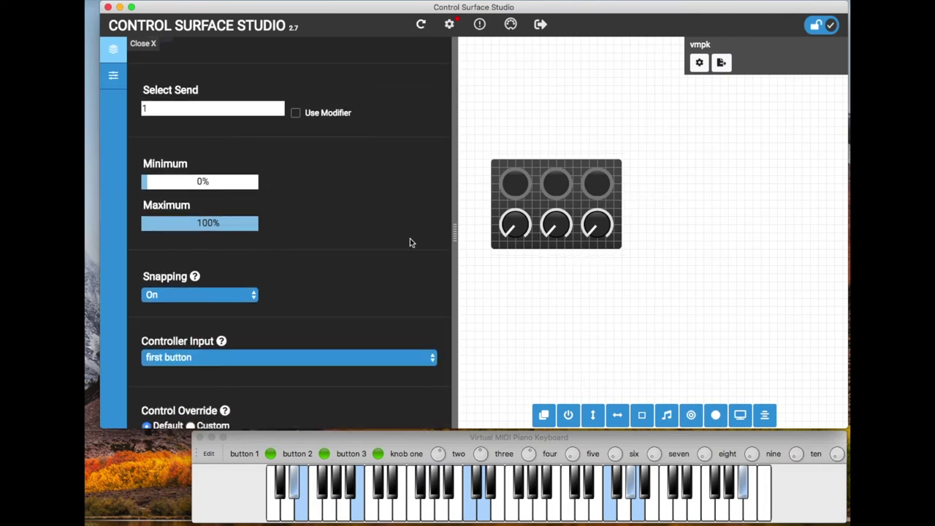
scroll(317, 273, "down", 3)
left_click(384, 274)
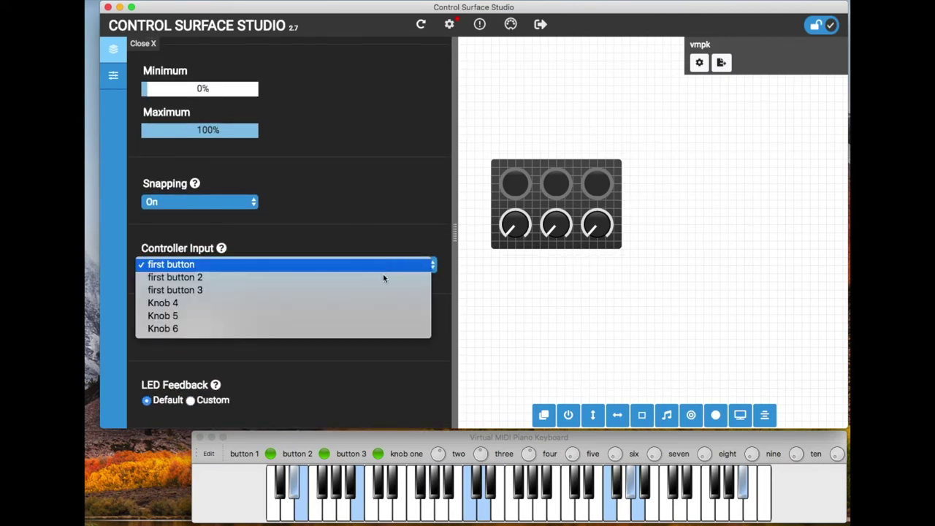
left_click(347, 326)
scroll(340, 205, "up", 1)
scroll(340, 205, "up", 3)
scroll(340, 205, "down", 4)
scroll(339, 205, "up", 7)
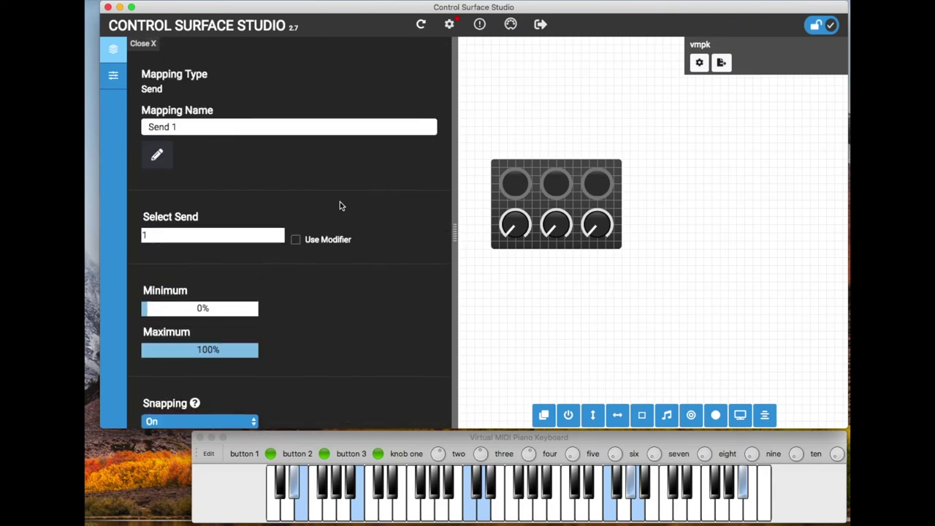
left_click(145, 43)
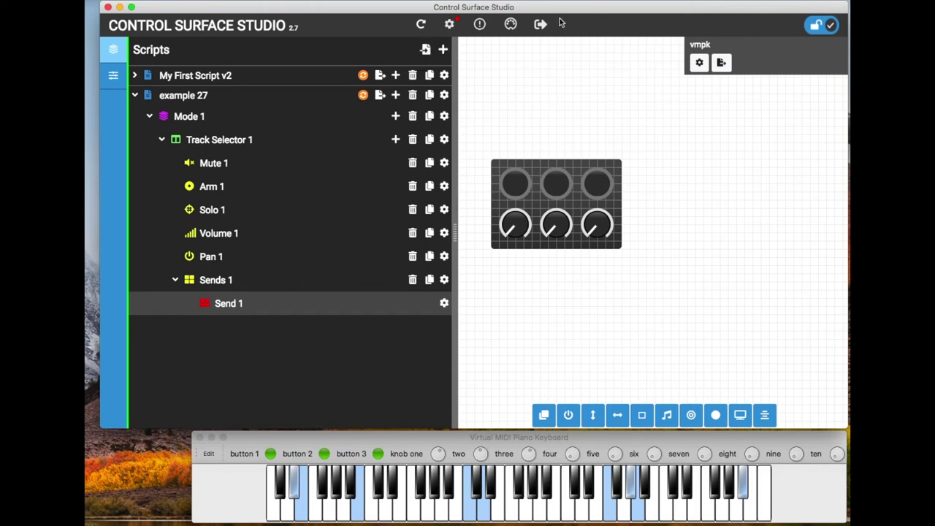
Set the Ableton Live location to Ableton Live 11 Suite.app in the application settings
left_click(449, 25)
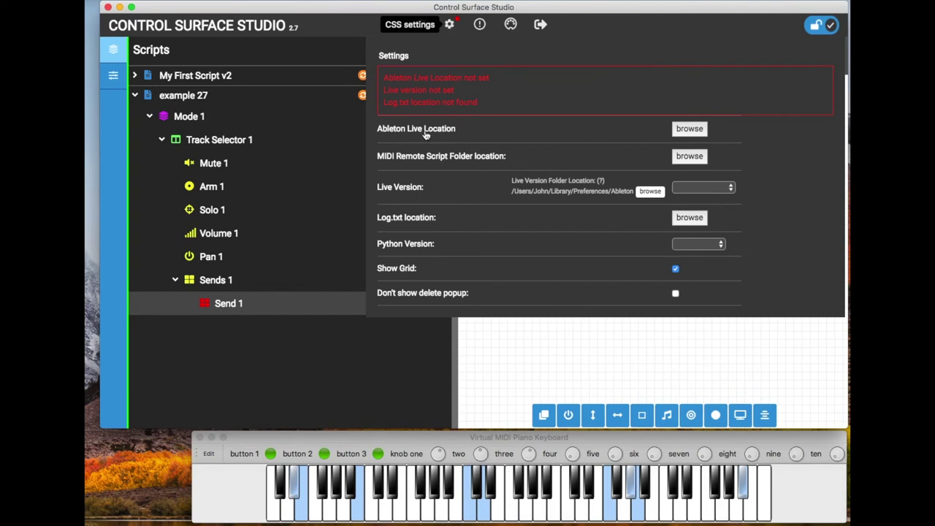
left_click(688, 130)
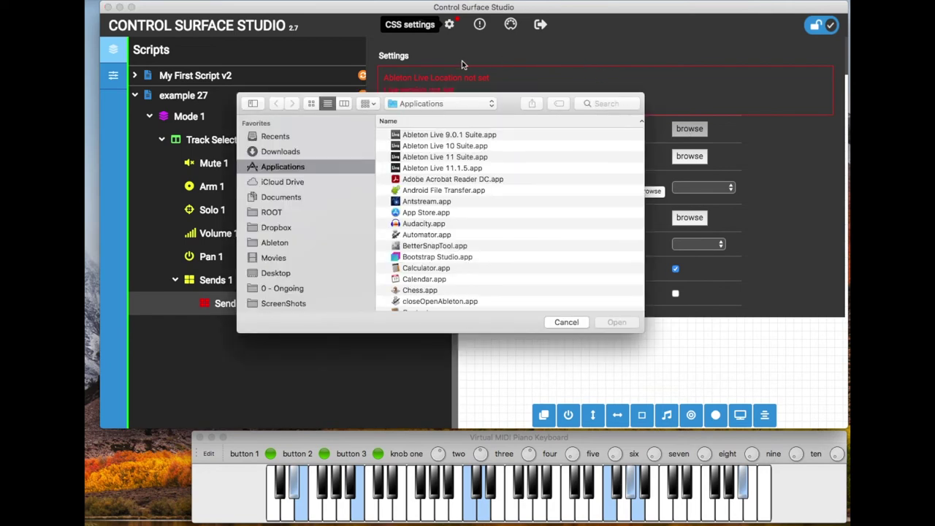
left_click(462, 155)
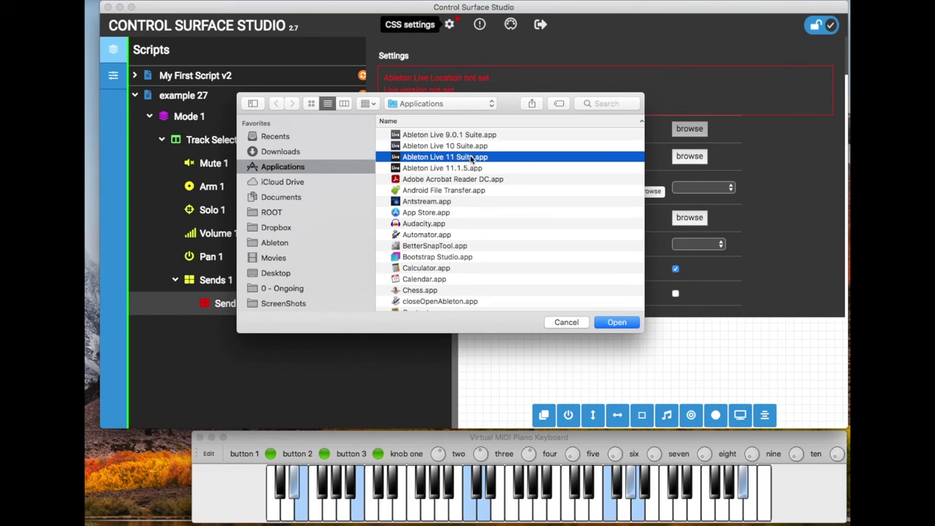
left_click(634, 325)
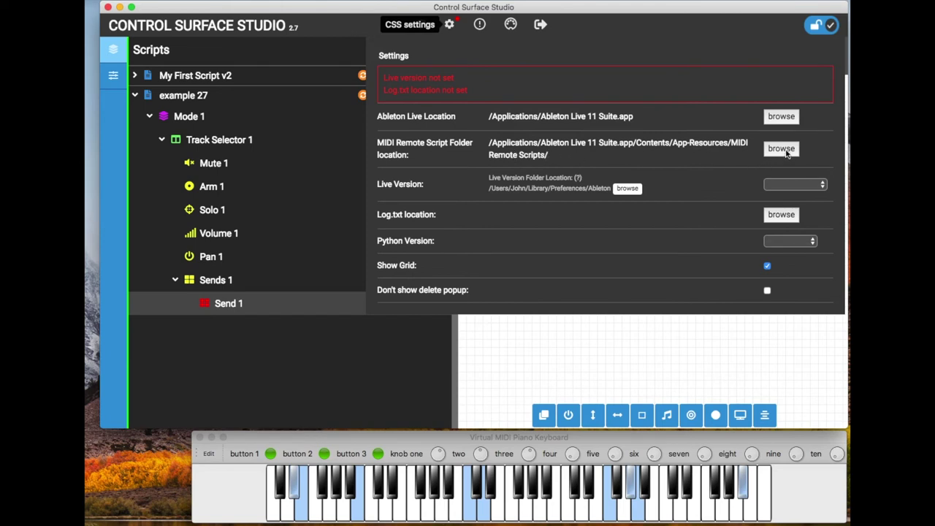
Set the Live version to 11.0.6 with Python 3 and close the settings
left_click(821, 187)
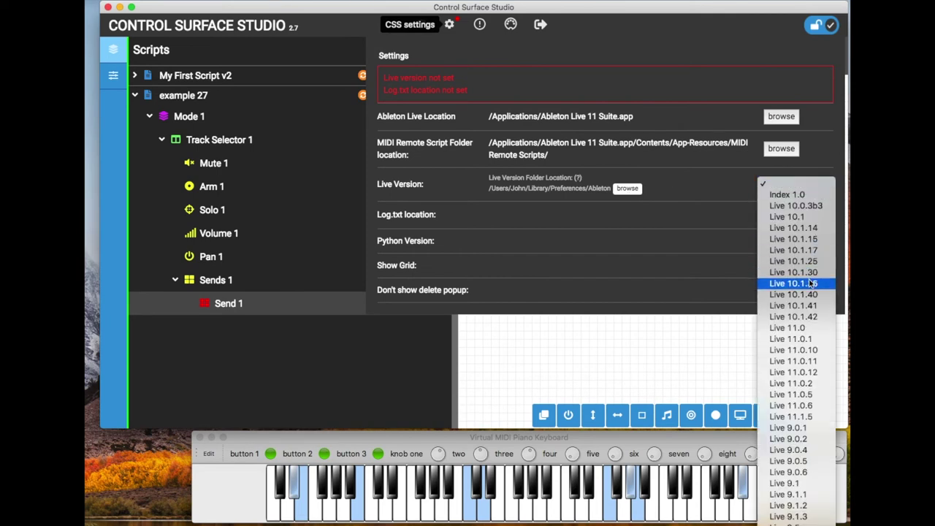
left_click(812, 405)
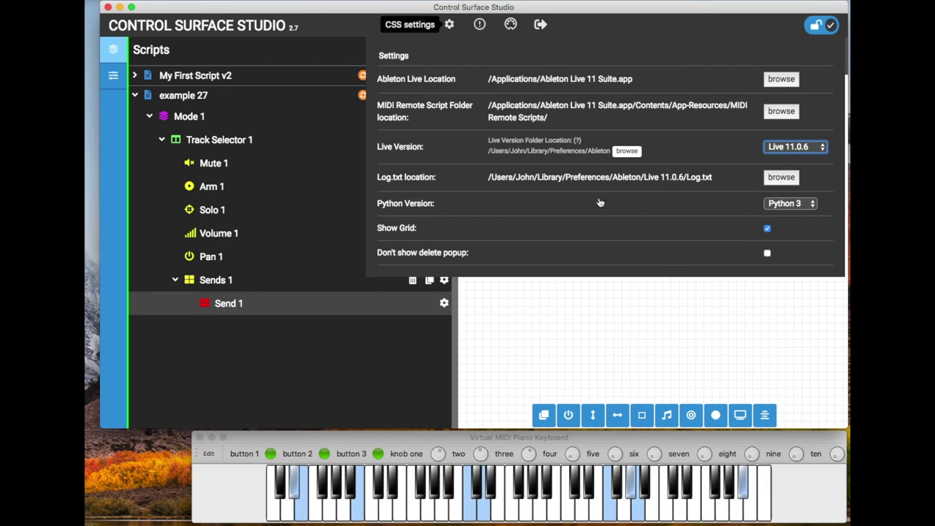
mouse_move(786, 213)
left_click(807, 205)
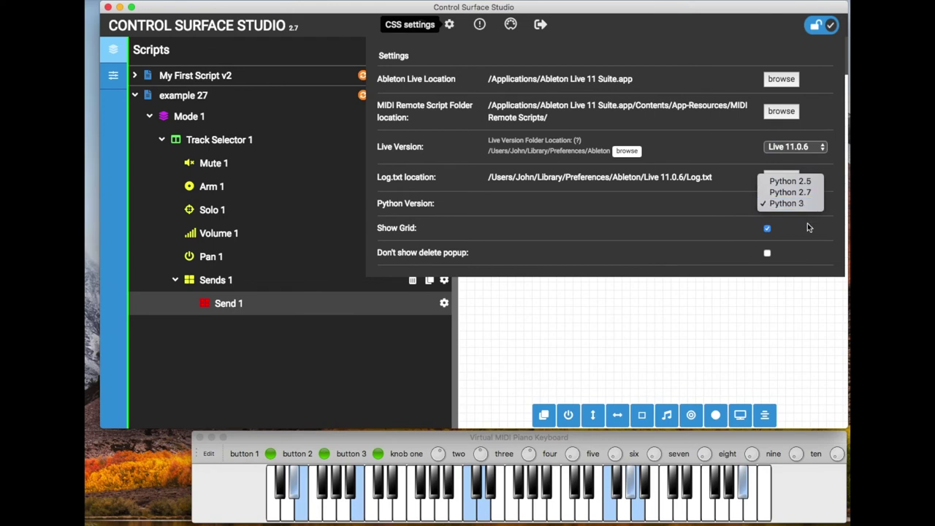
left_click(807, 228)
left_click(794, 296)
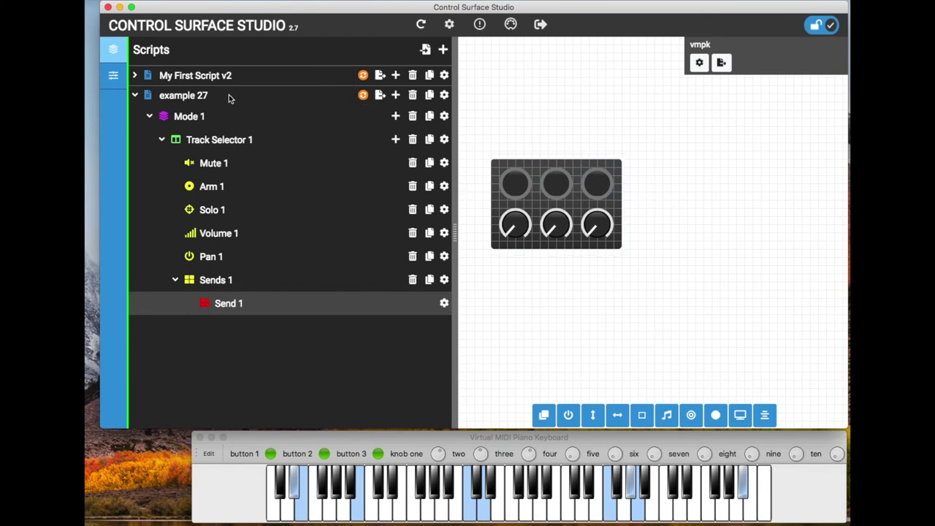
Install the example 27 script, launch Ableton Live and open its Preferences
left_click(363, 96)
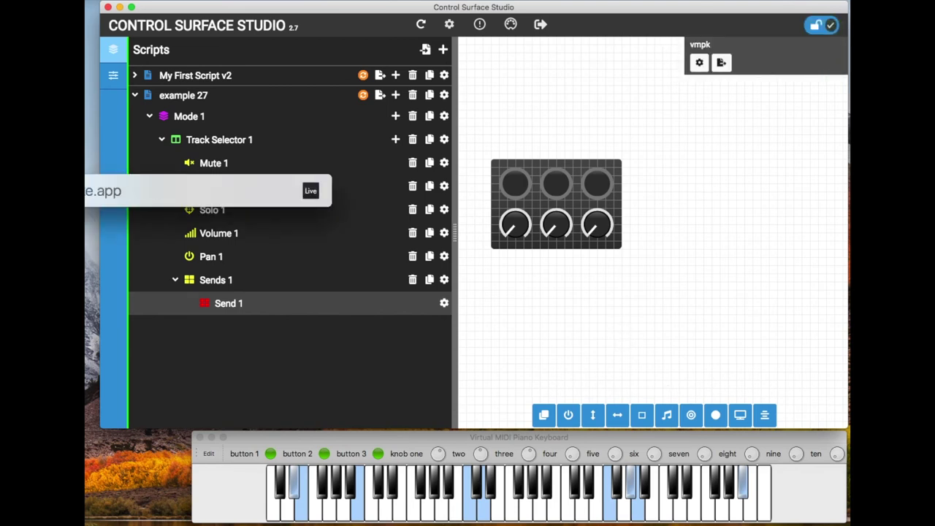
key("Return")
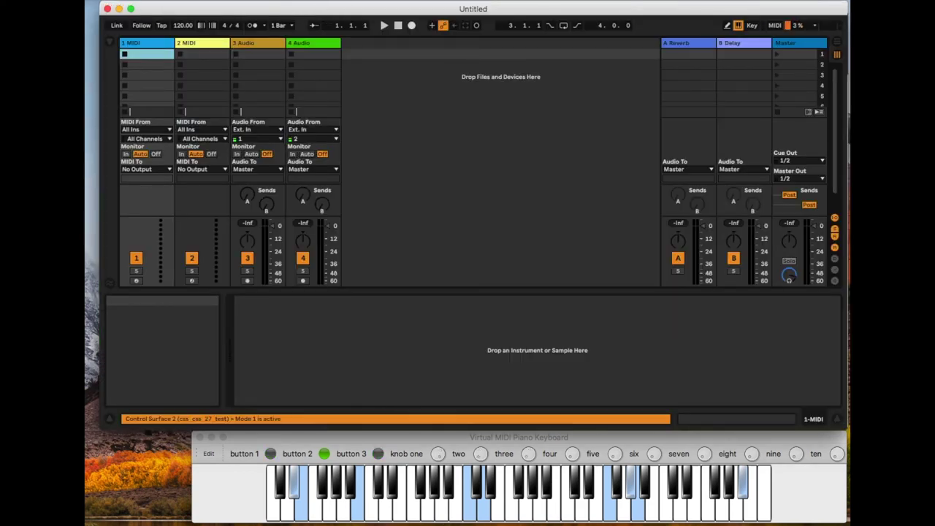
key("super+comma")
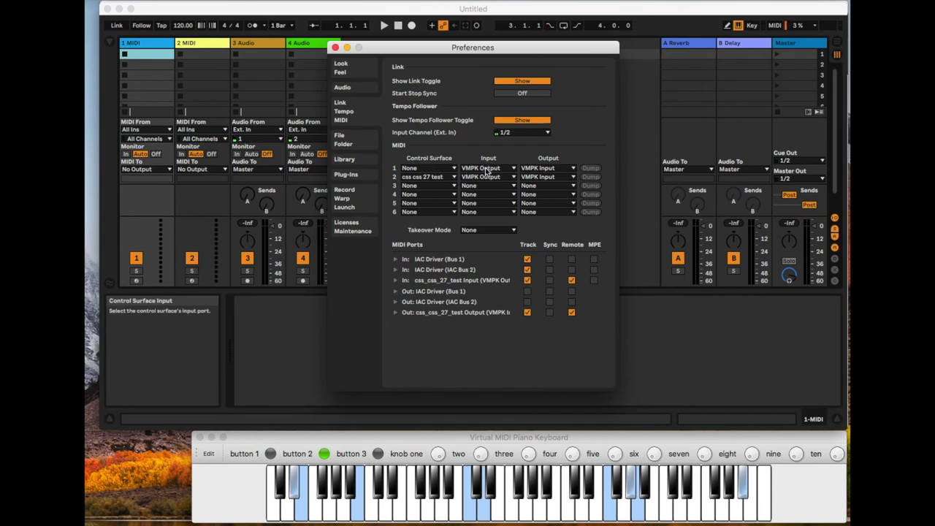
Set control surface slot 2's input, output and surface to None
left_click(504, 178)
left_click(469, 186)
left_click(548, 176)
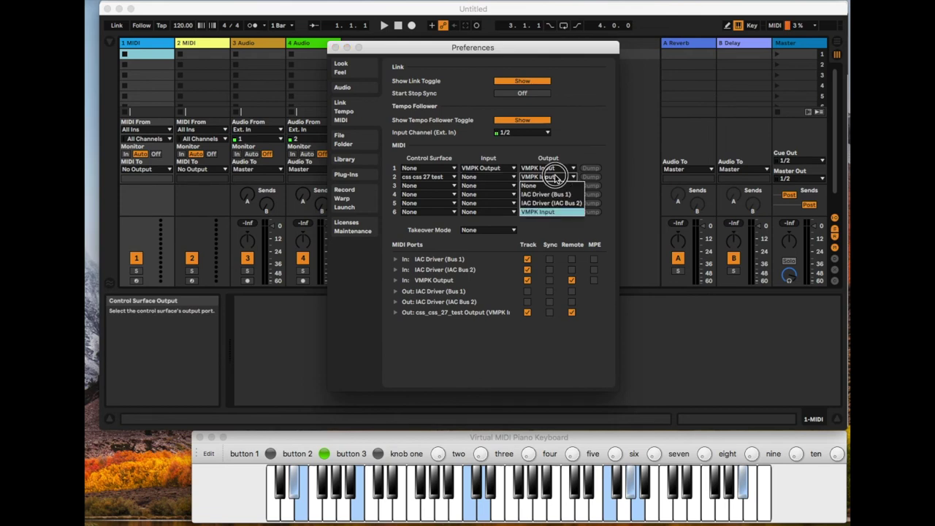
left_click(529, 186)
left_click(452, 177)
left_click(435, 177)
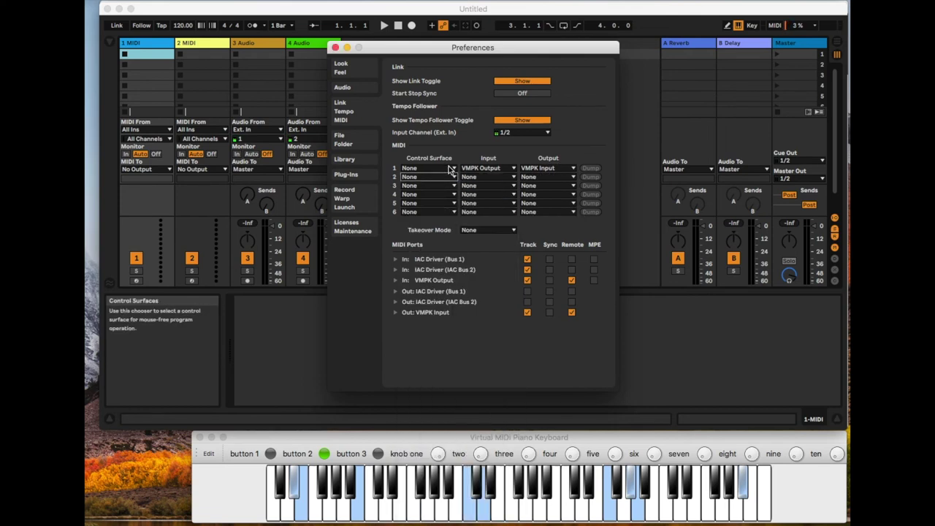
Choose css example 27 as control surface 1 and close Preferences
left_click(451, 168)
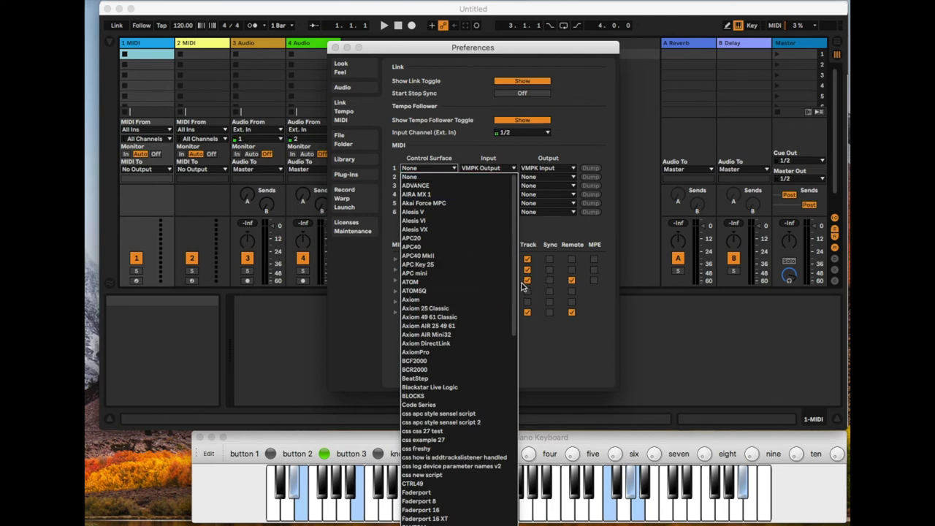
left_click_drag(515, 259, 511, 332)
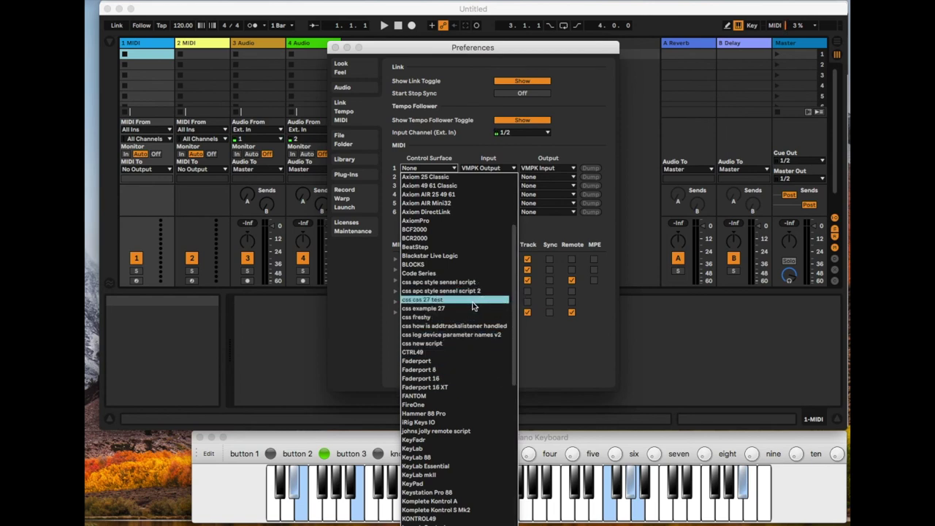
left_click(420, 312)
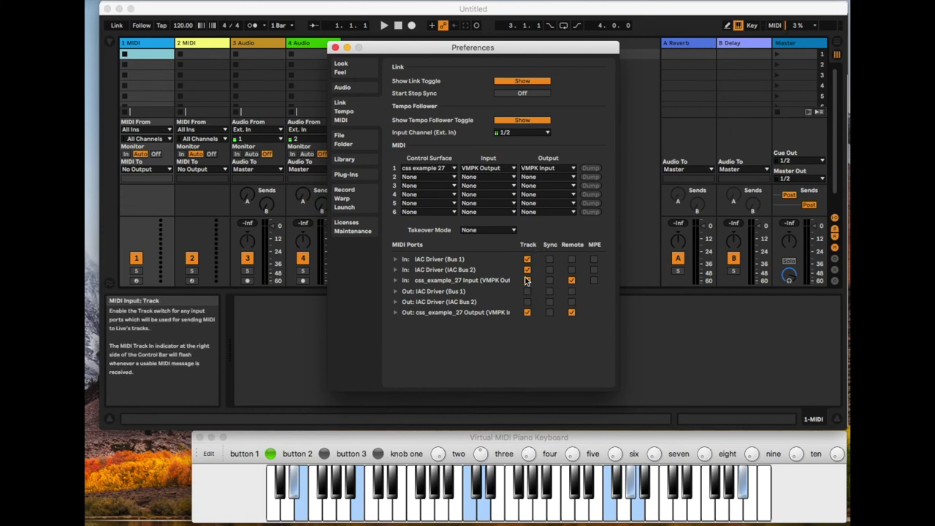
left_click(335, 48)
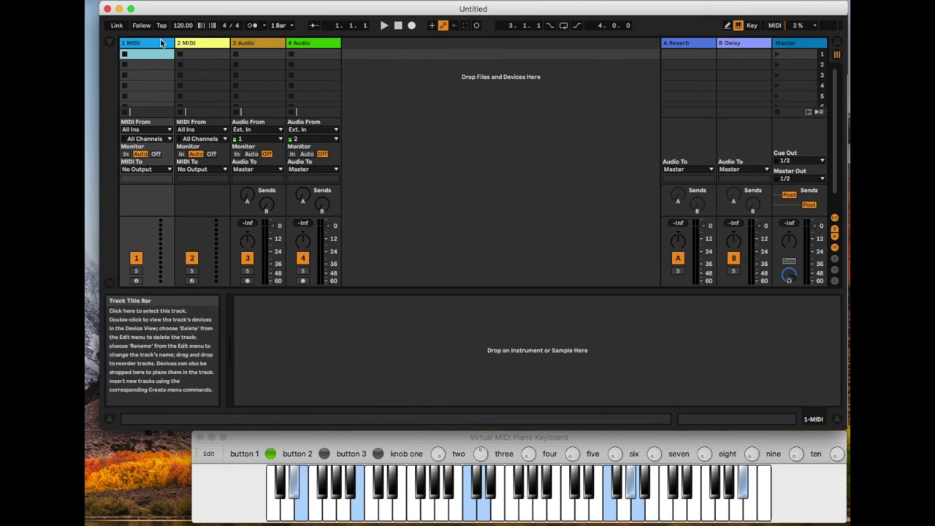
Select the 3 Audio track and test the controller's activator and arm buttons on it
left_click(263, 47)
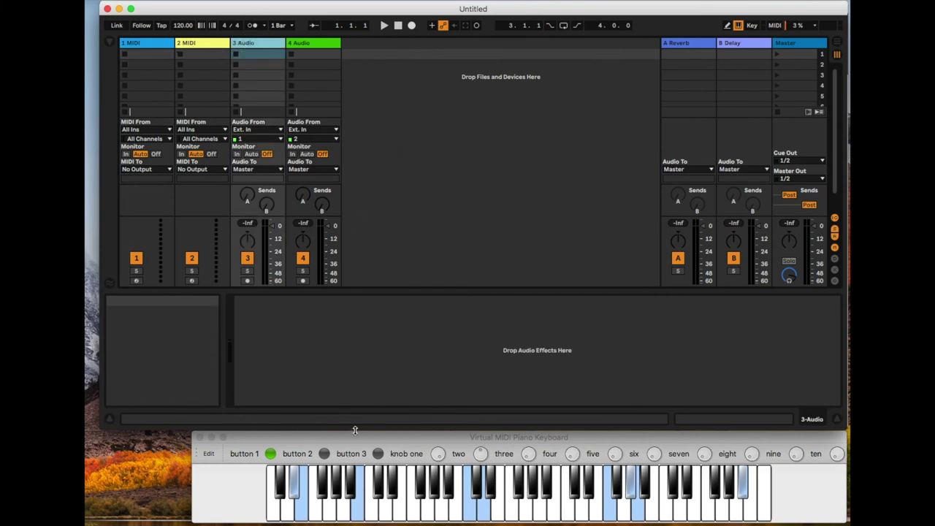
left_click_drag(355, 439, 294, 298)
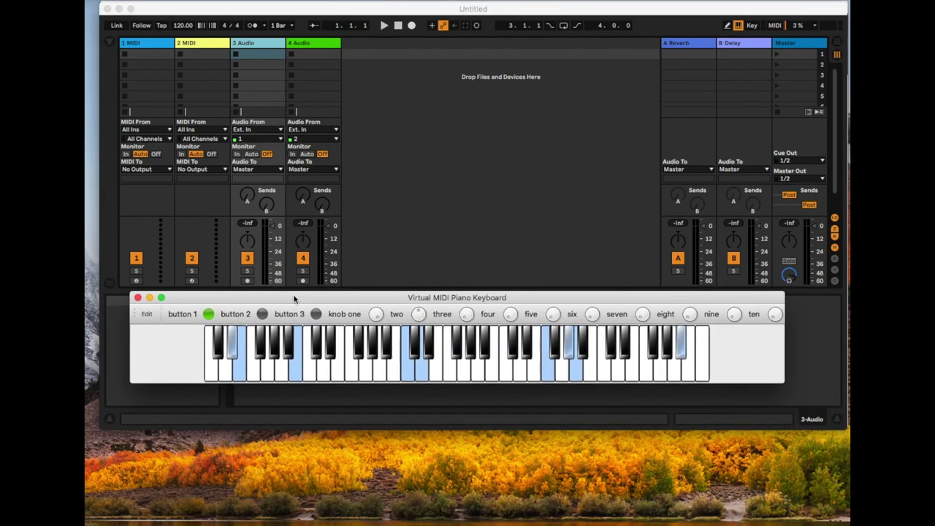
left_click(208, 313)
left_click(209, 314)
left_click(209, 313)
left_click(208, 313)
left_click(262, 314)
left_click_drag(268, 298, 270, 371)
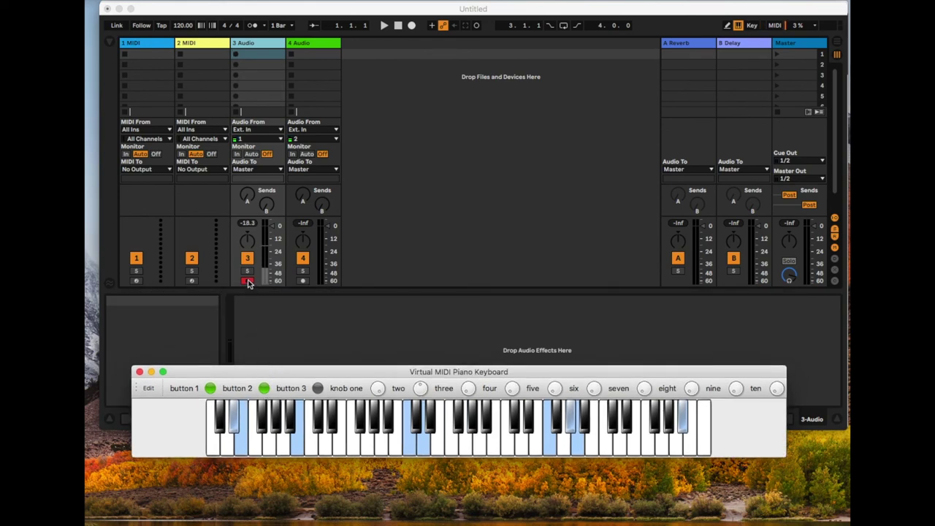
left_click(263, 388)
Test solo, set track 3's volume to -18.3 dB and raise its Send A from the controller
left_click_drag(258, 377, 390, 375)
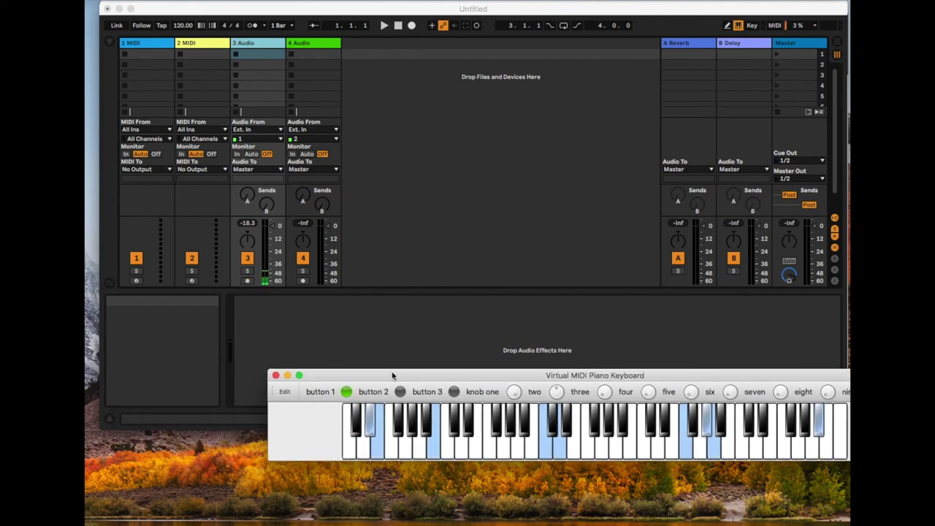
left_click(308, 319)
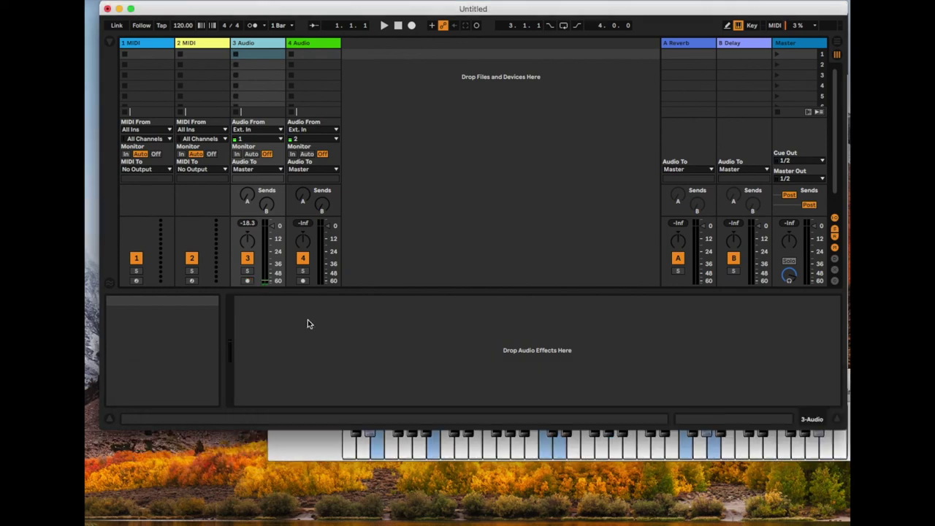
left_click(336, 431)
left_click_drag(378, 375, 212, 337)
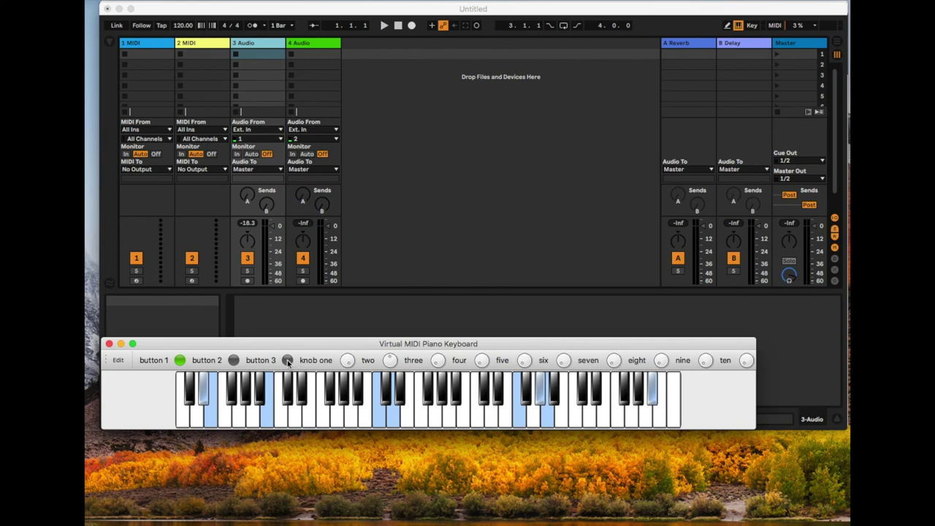
left_click(287, 361)
mouse_move(295, 344)
left_mouse_down()
mouse_move(319, 390)
mouse_move(283, 349)
left_mouse_up()
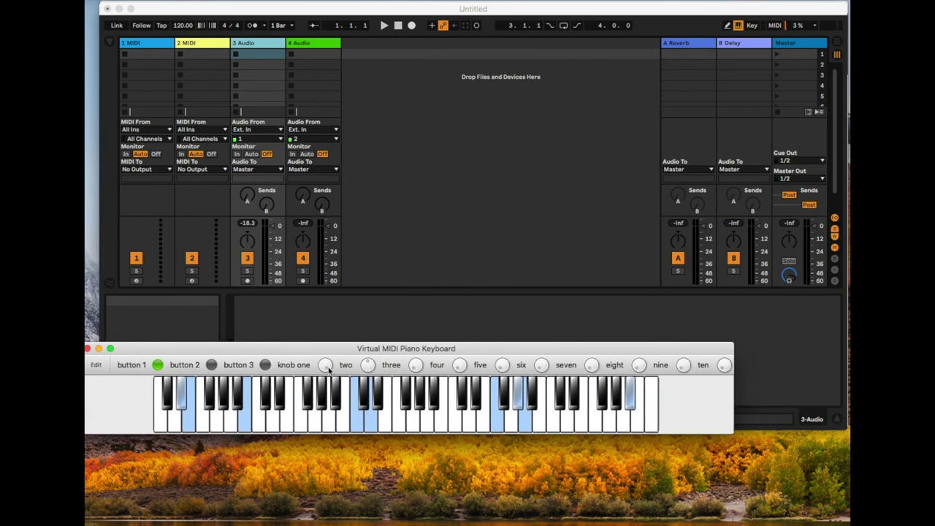
left_click_drag(328, 370, 377, 341)
mouse_move(414, 364)
left_mouse_down()
mouse_move(431, 339)
mouse_move(438, 363)
mouse_move(440, 351)
mouse_move(397, 334)
mouse_move(398, 363)
mouse_move(411, 346)
mouse_move(428, 384)
mouse_move(415, 369)
left_mouse_up()
Select 4 Audio and test activator, arm, solo, volume (-20.7 dB) and Send A from the controller
left_click(313, 43)
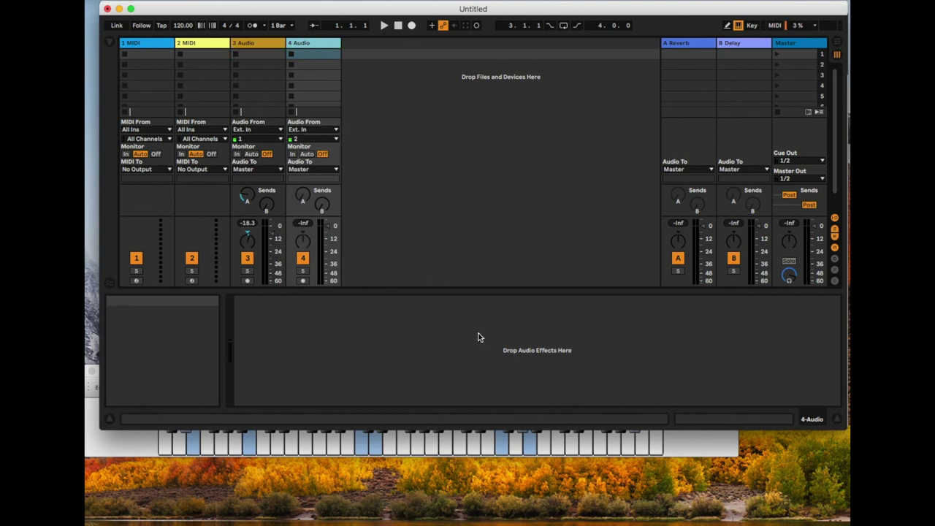
left_click(706, 435)
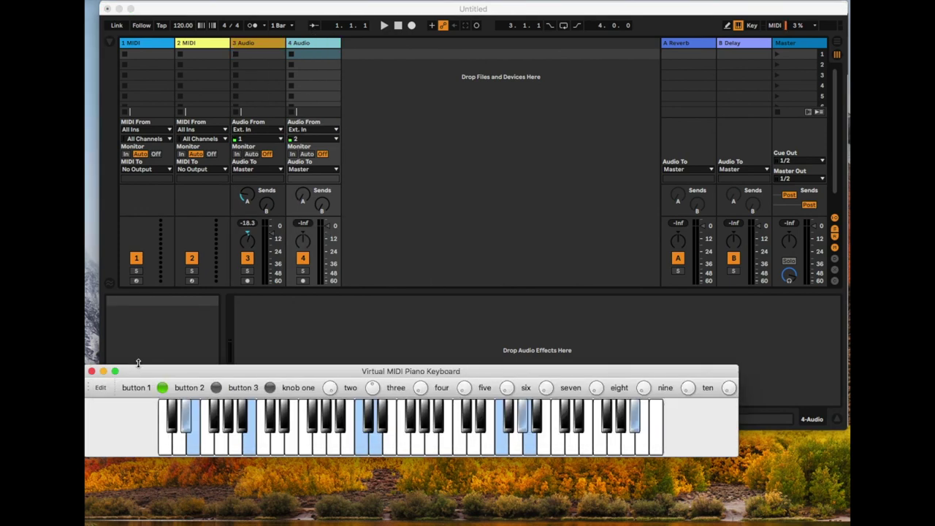
left_click(163, 390)
left_click(162, 390)
left_click(216, 387)
left_click(216, 387)
left_click(269, 388)
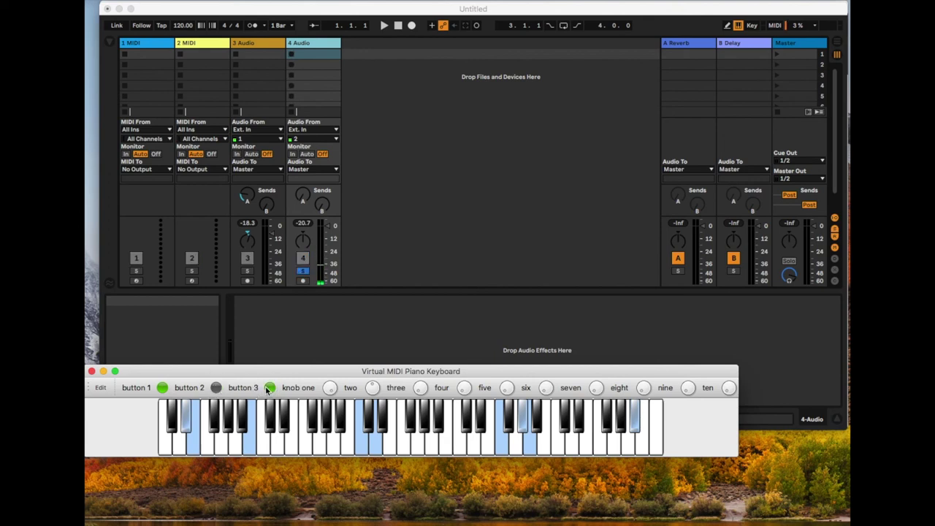
left_click(268, 388)
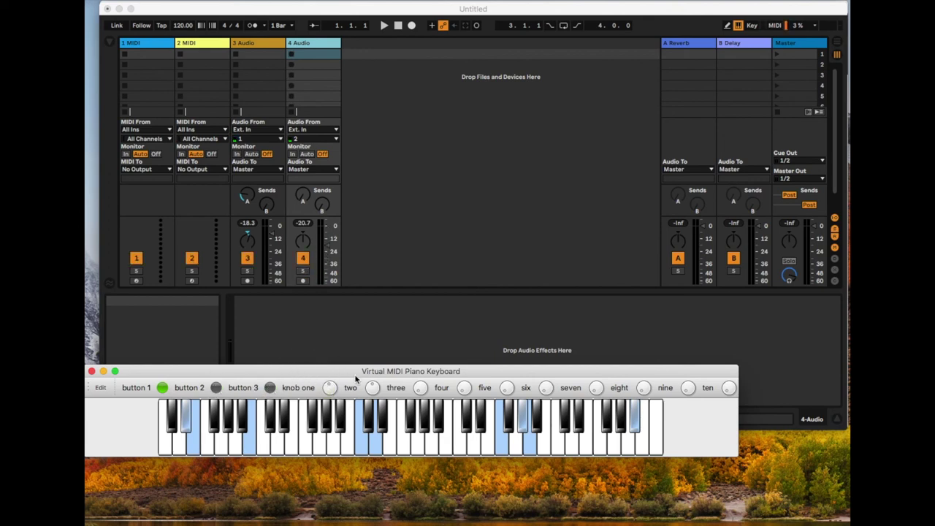
left_click_drag(372, 387, 359, 368)
left_click_drag(420, 388, 506, 316)
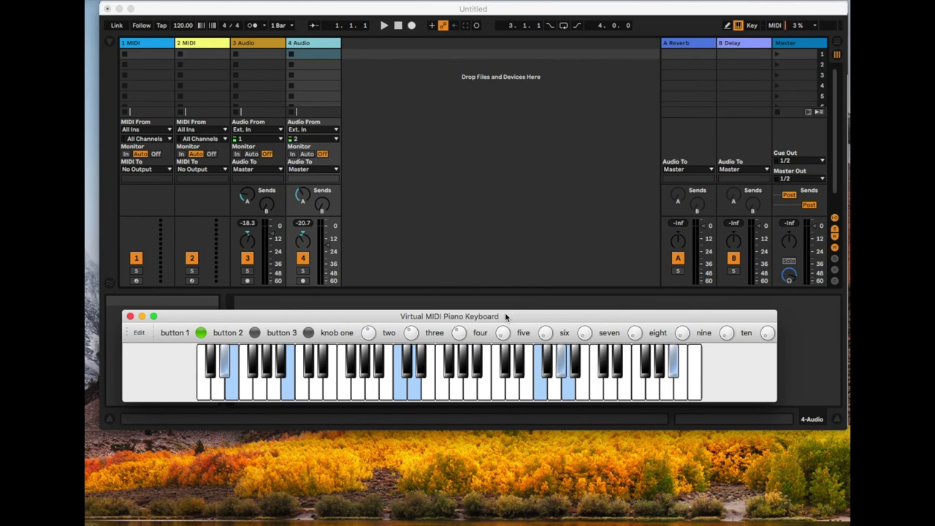
left_click_drag(565, 316, 574, 399)
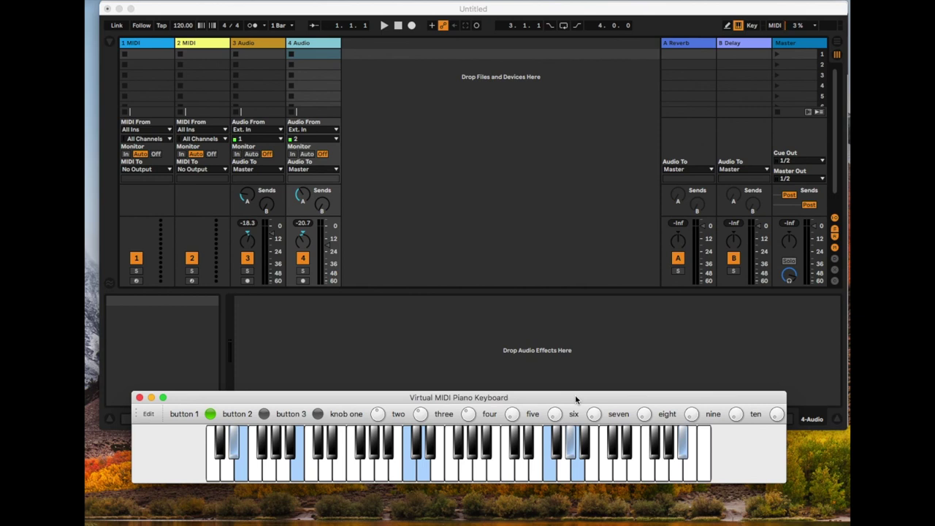
left_click_drag(576, 398, 589, 403)
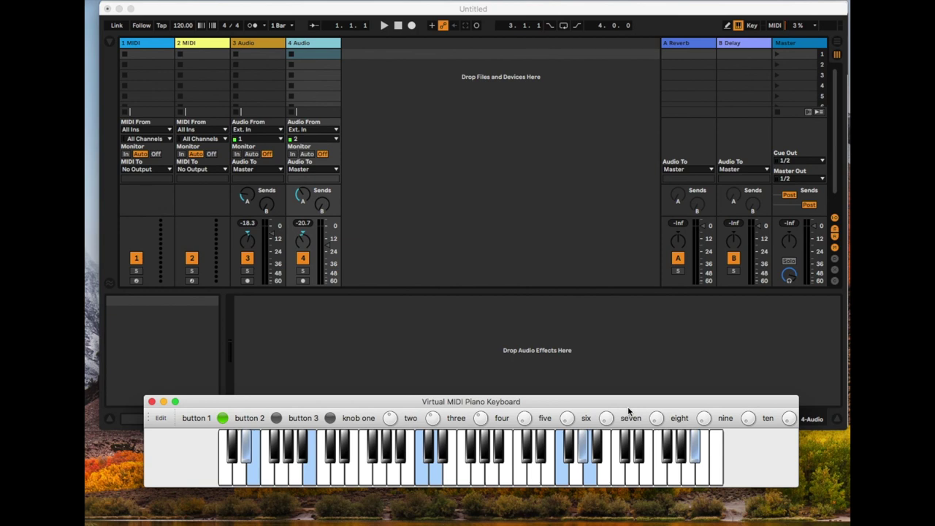
left_click_drag(632, 402, 626, 414)
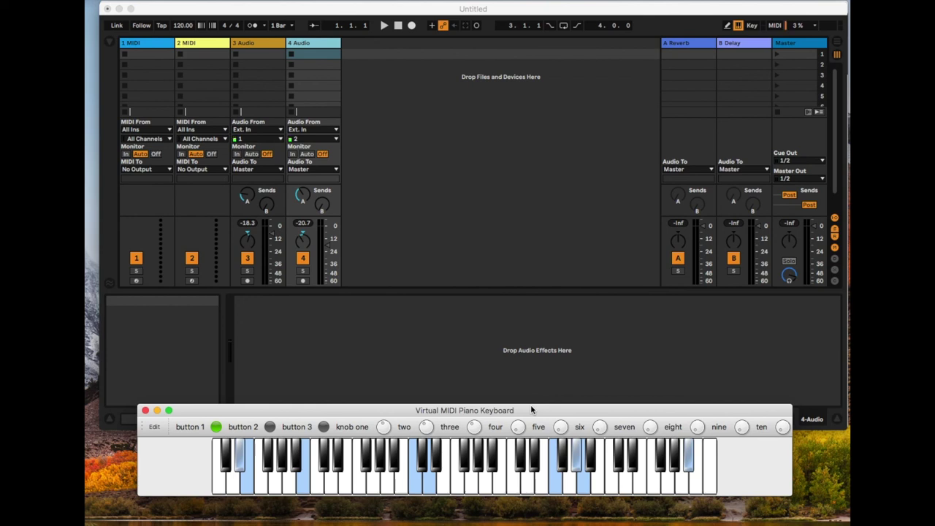
left_click_drag(531, 409, 533, 414)
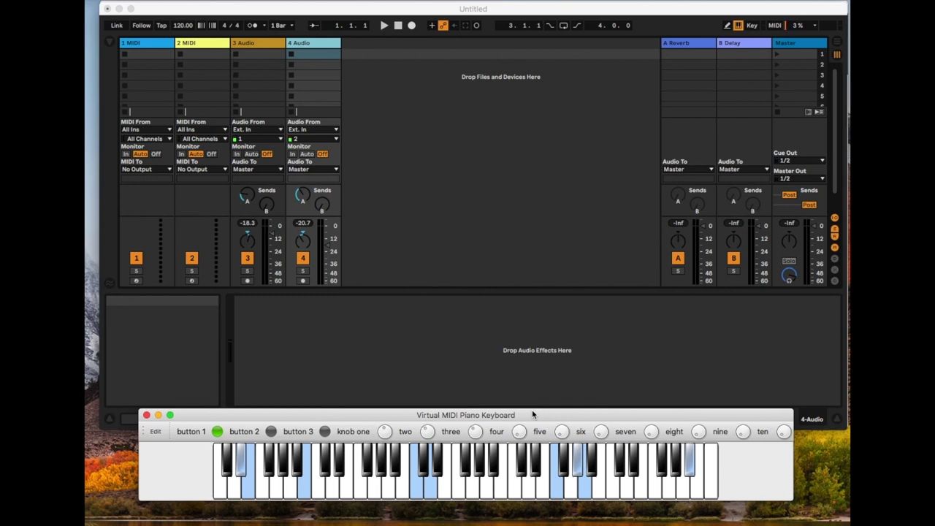
left_click_drag(531, 414, 533, 426)
left_click(454, 8)
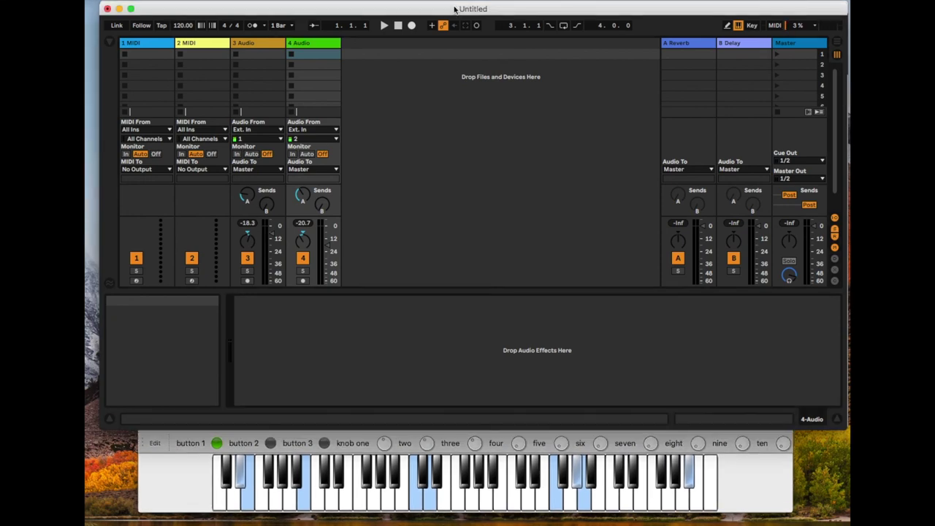